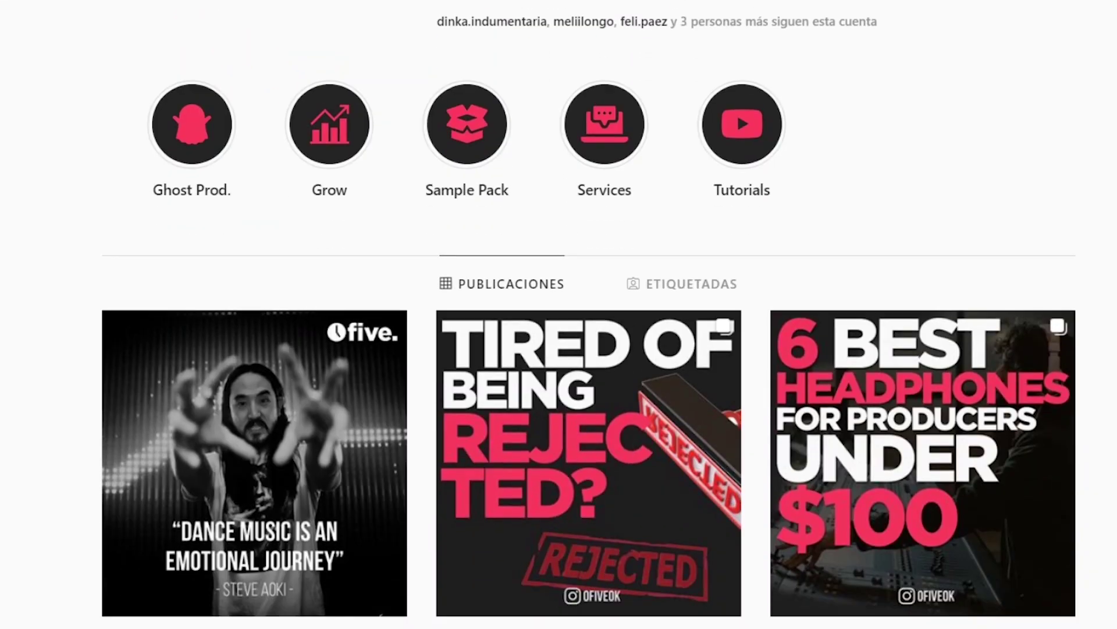
pyautogui.scroll(-8, 558, 315)
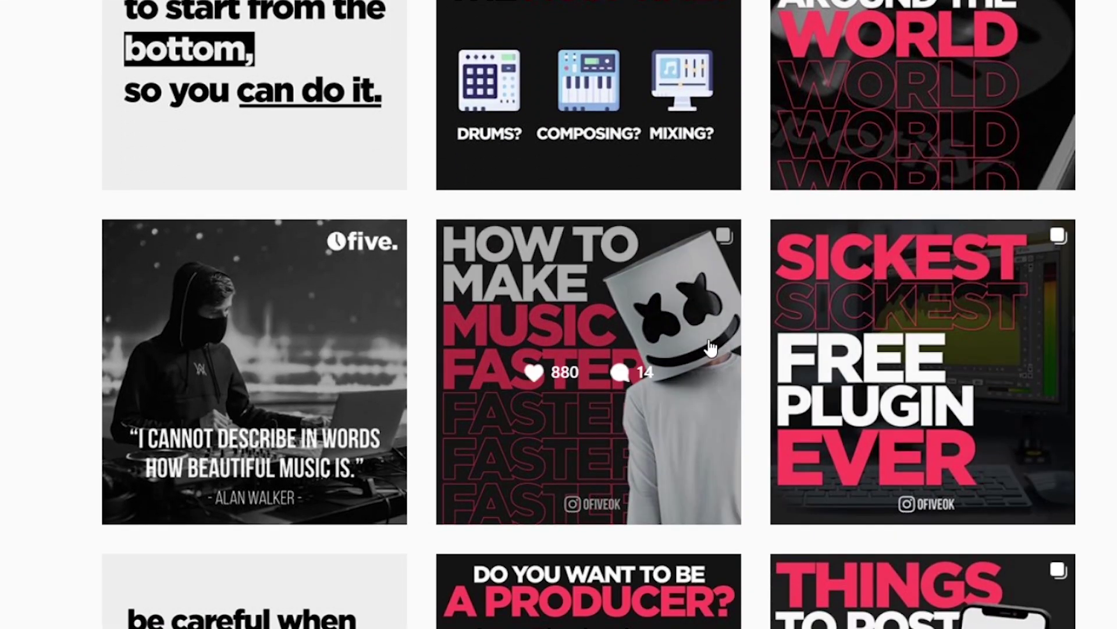
# Open the How to Make Music Faster post and page through all its slides.
pyautogui.click(707, 338)
pyautogui.click(712, 300)
pyautogui.click(713, 299)
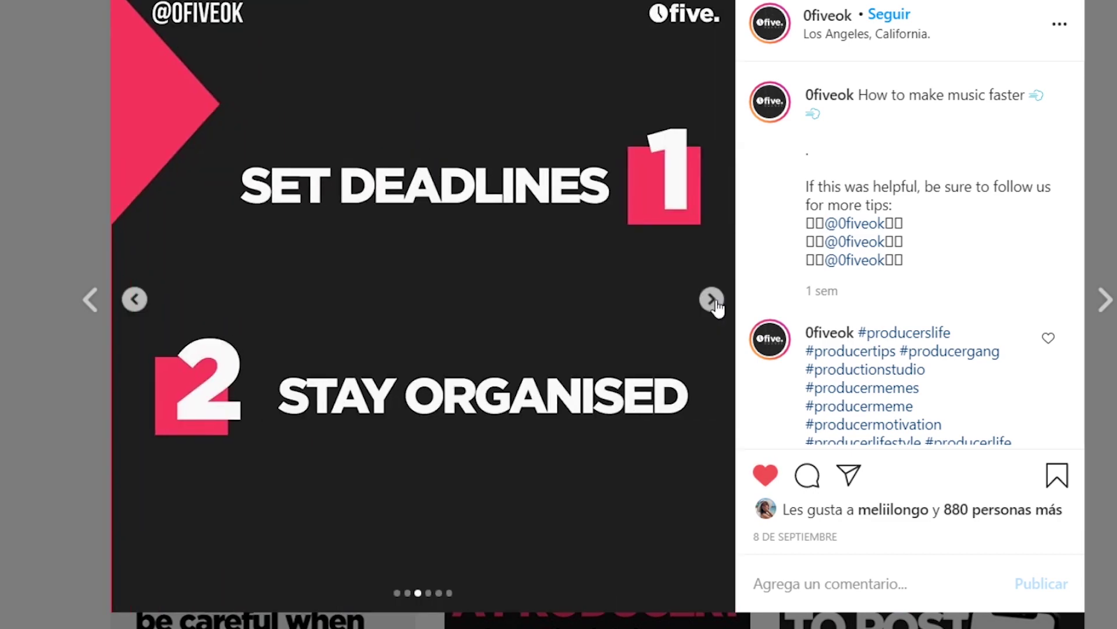
pyautogui.click(712, 300)
pyautogui.click(713, 300)
pyautogui.click(713, 300)
# Close the post and follow the music-production profile.
pyautogui.press('Escape')
pyautogui.scroll(10, 559, 315)
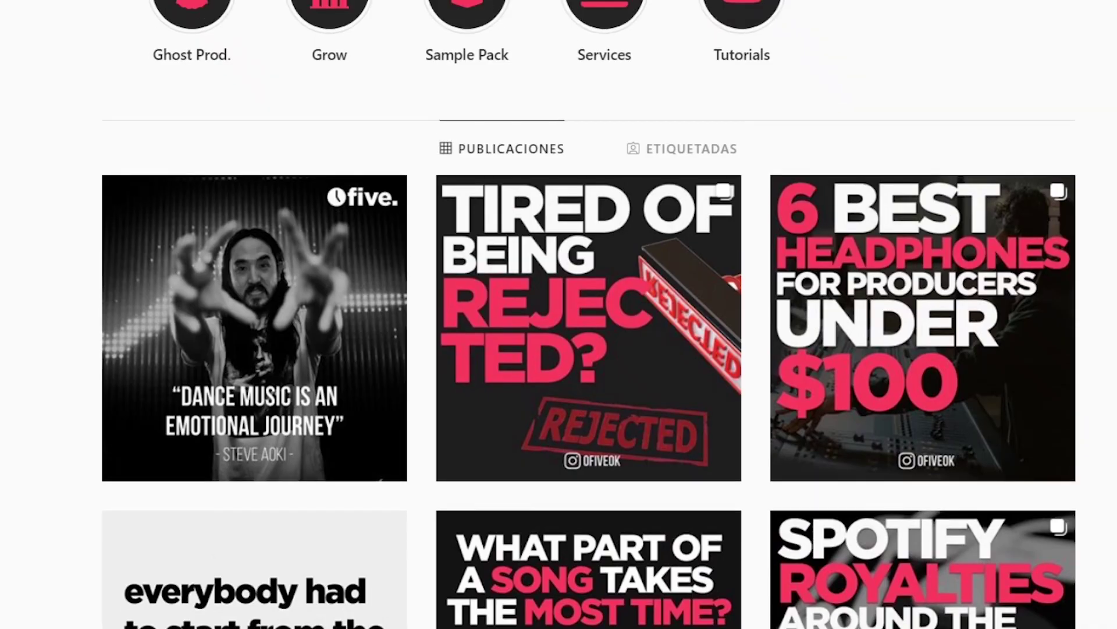
pyautogui.click(603, 61)
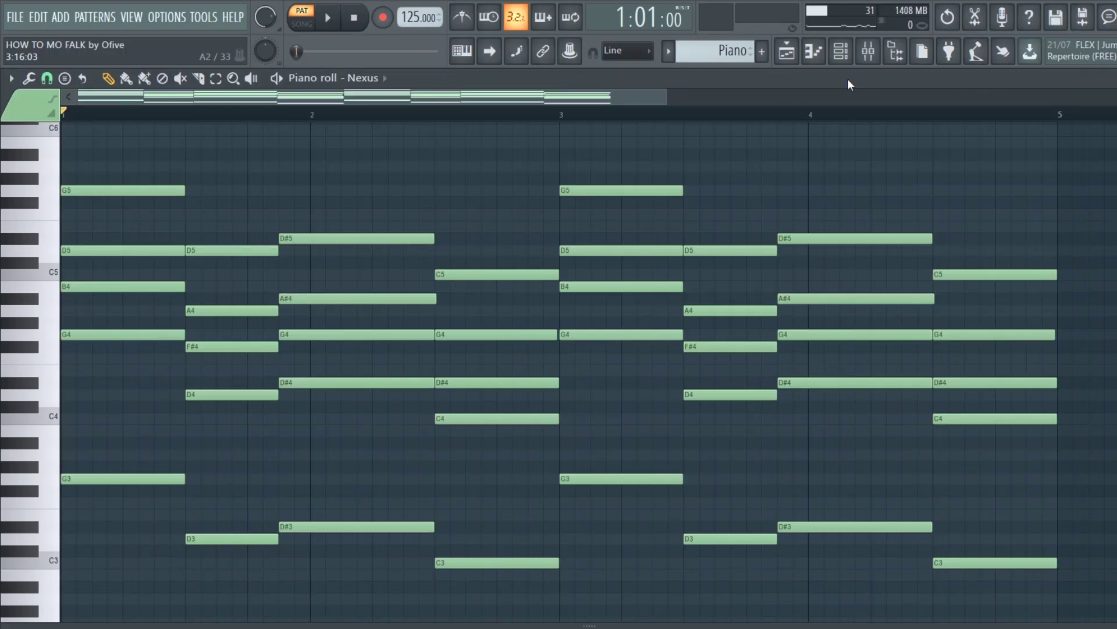
pyautogui.press('space')
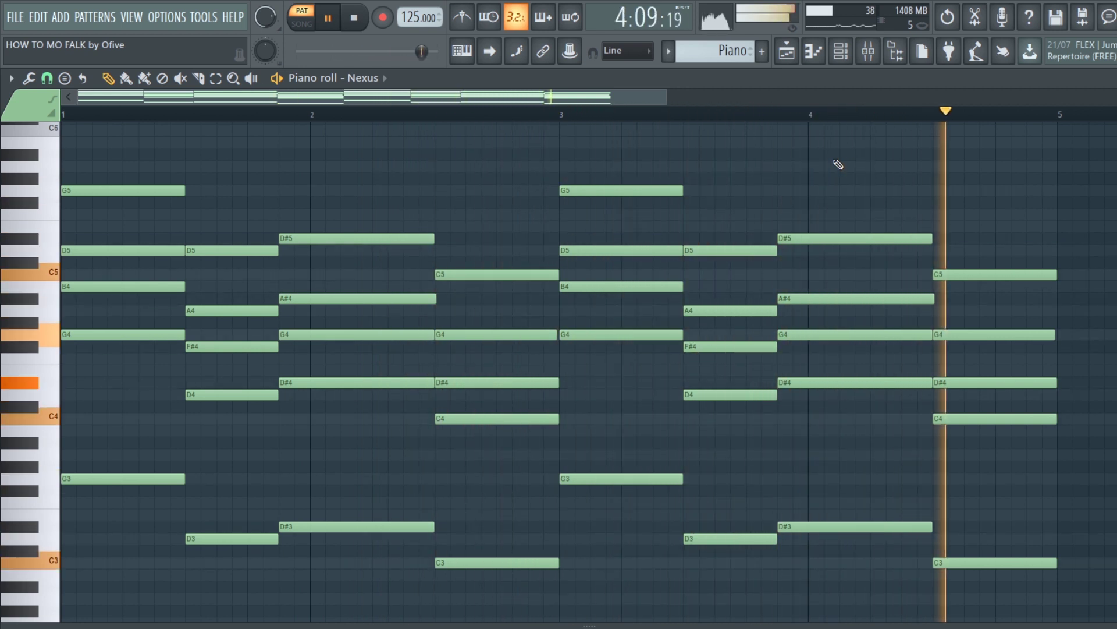
pyautogui.press('space')
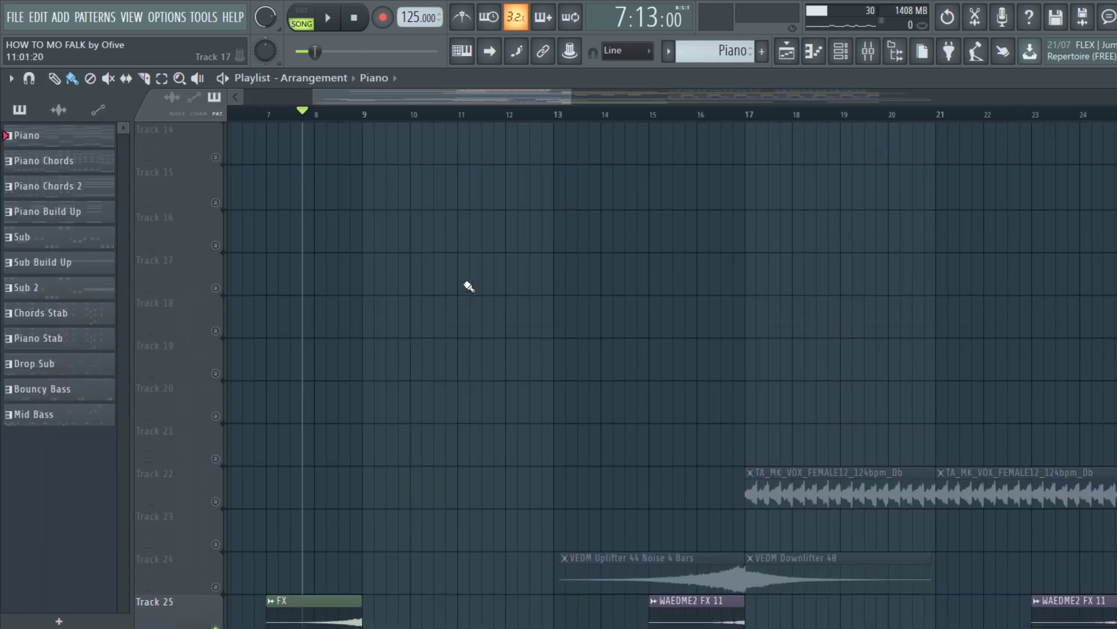
# Unmute Track 24's uplifter/downlifter clips and Track 5's KSHMR top loop.
pyautogui.scroll(-3, 464, 287)
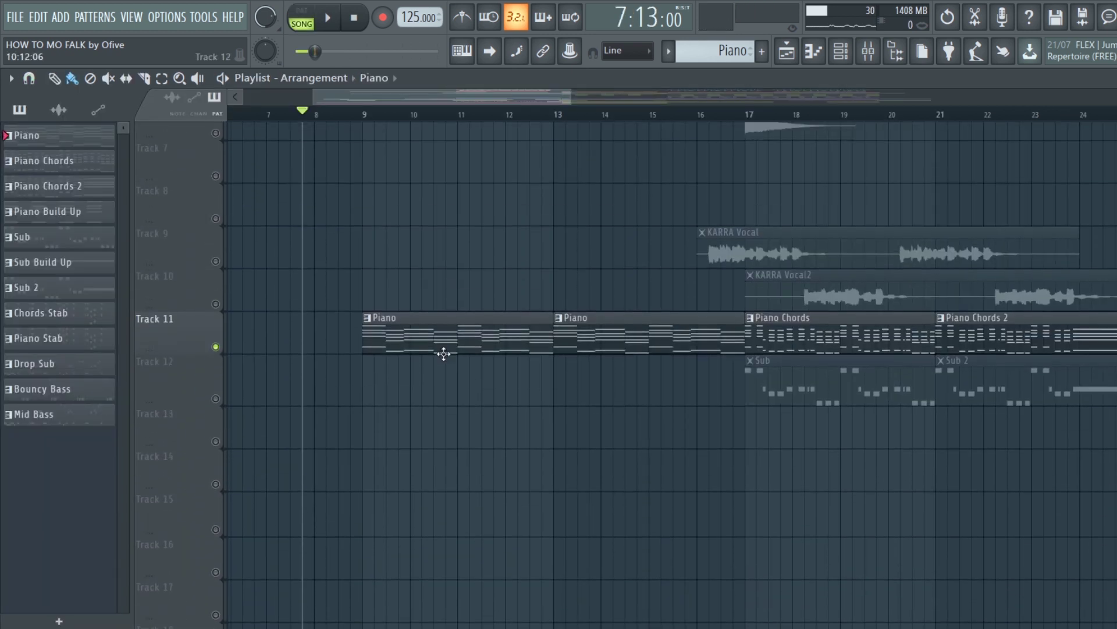
pyautogui.scroll(-5, 334, 511)
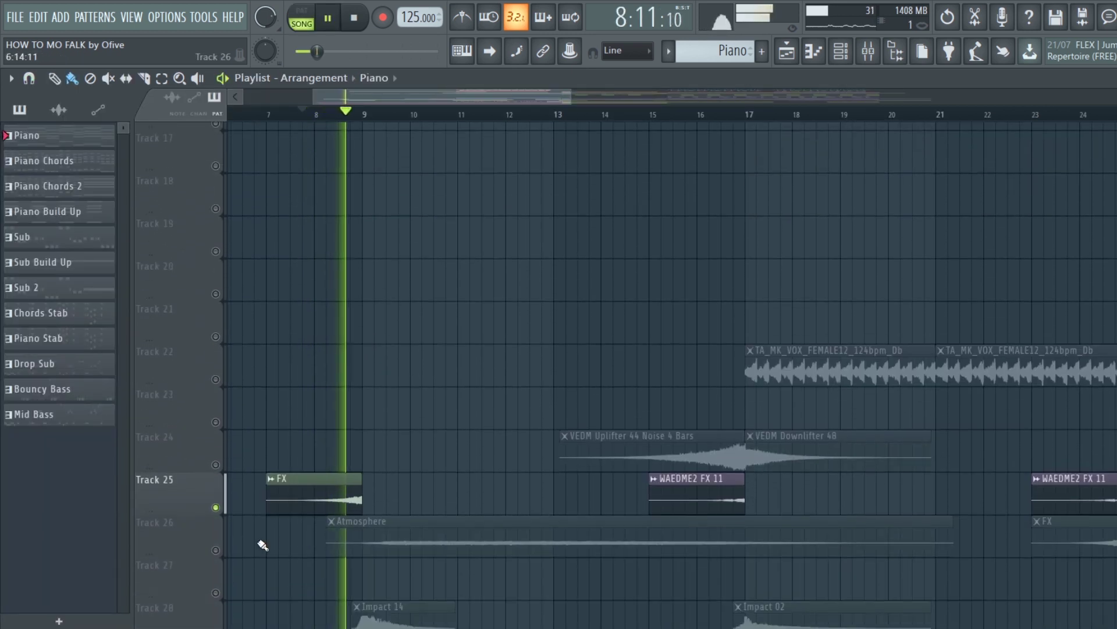
pyautogui.scroll(-1, 320, 481)
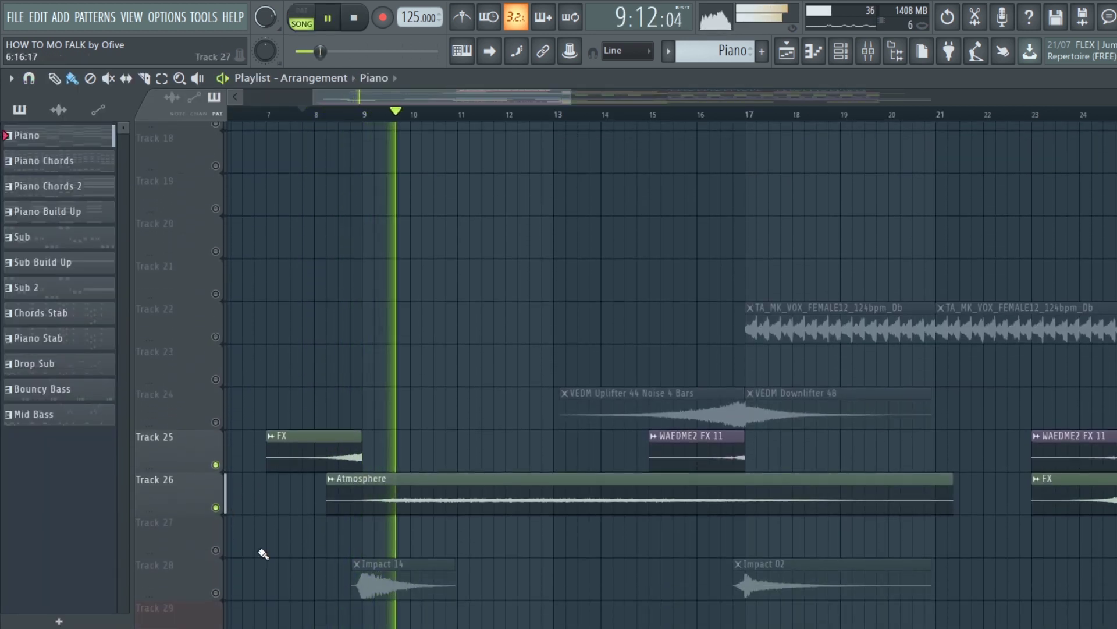
pyautogui.click(216, 422)
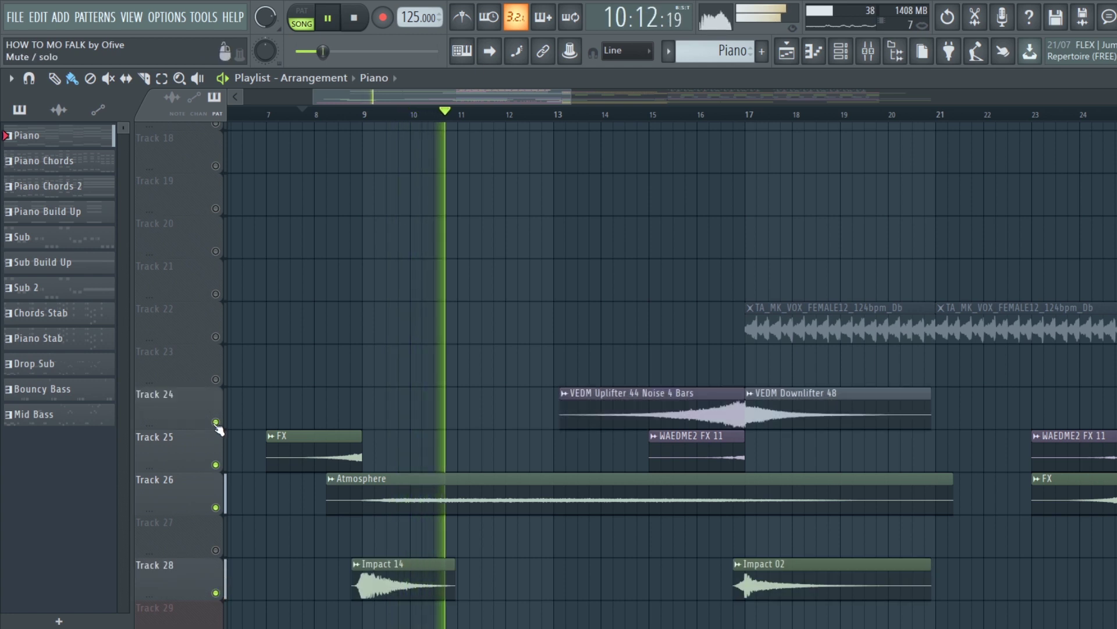
pyautogui.scroll(4, 492, 472)
pyautogui.scroll(4, 498, 482)
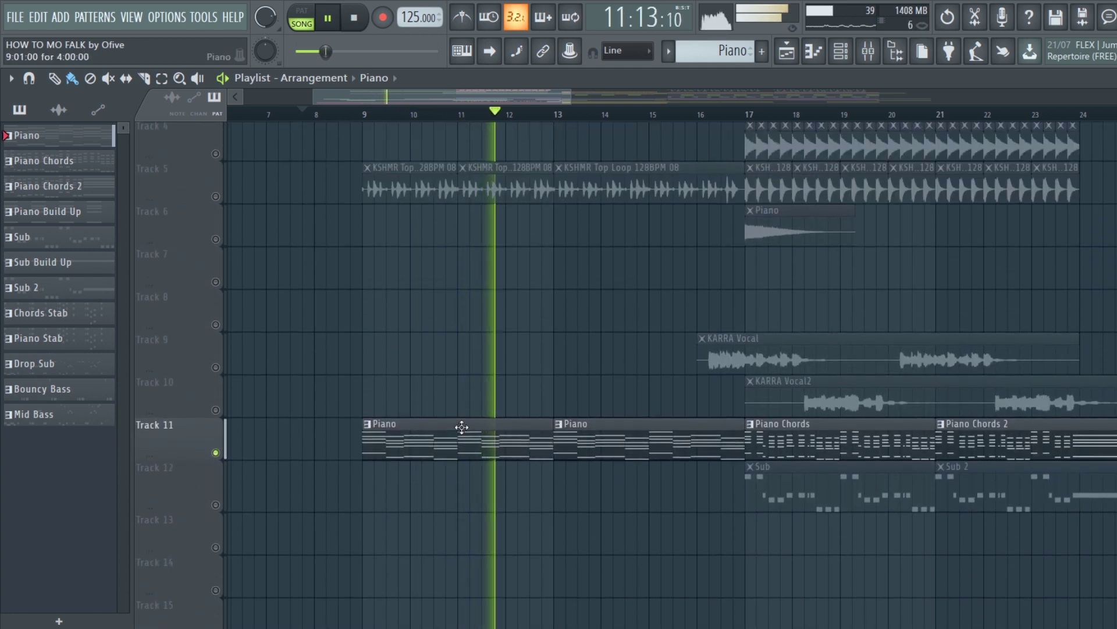
pyautogui.click(214, 281)
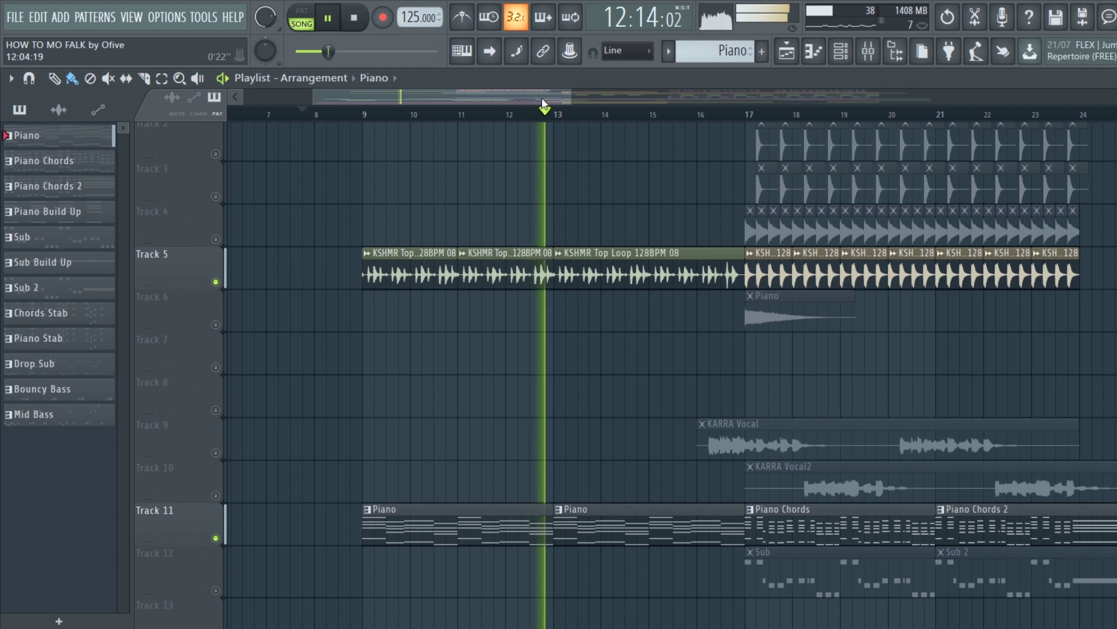
# Zoom the arrangement out and mute Track 5's KSHMR top loop again.
pyautogui.moveTo(571, 98); pyautogui.dragTo(650, 97)
pyautogui.scroll(-1, 761, 312)
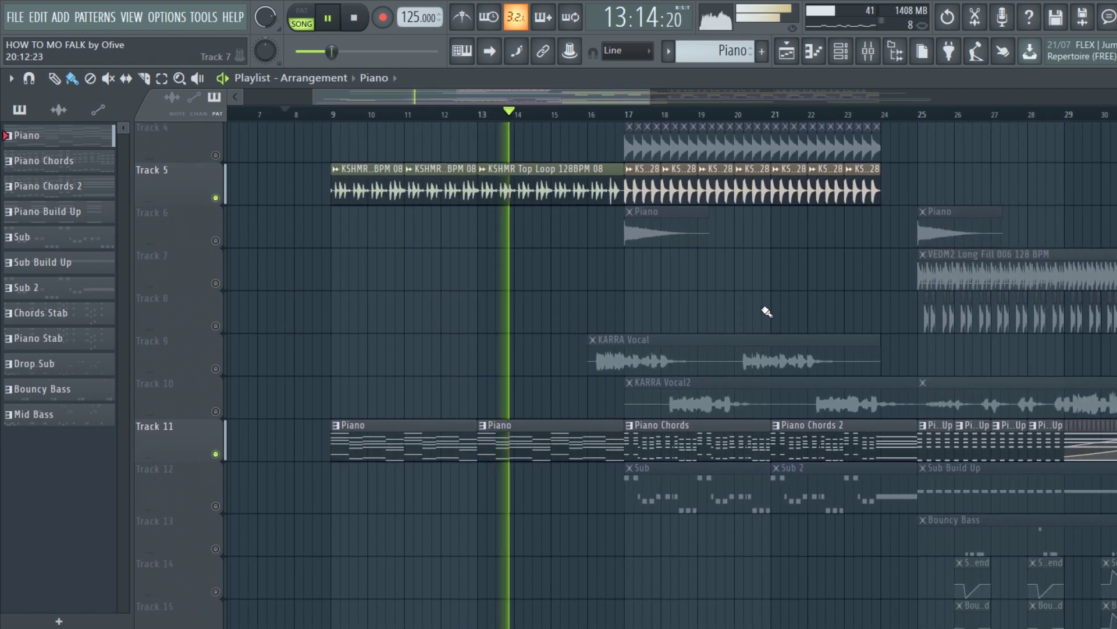
pyautogui.scroll(1, 765, 327)
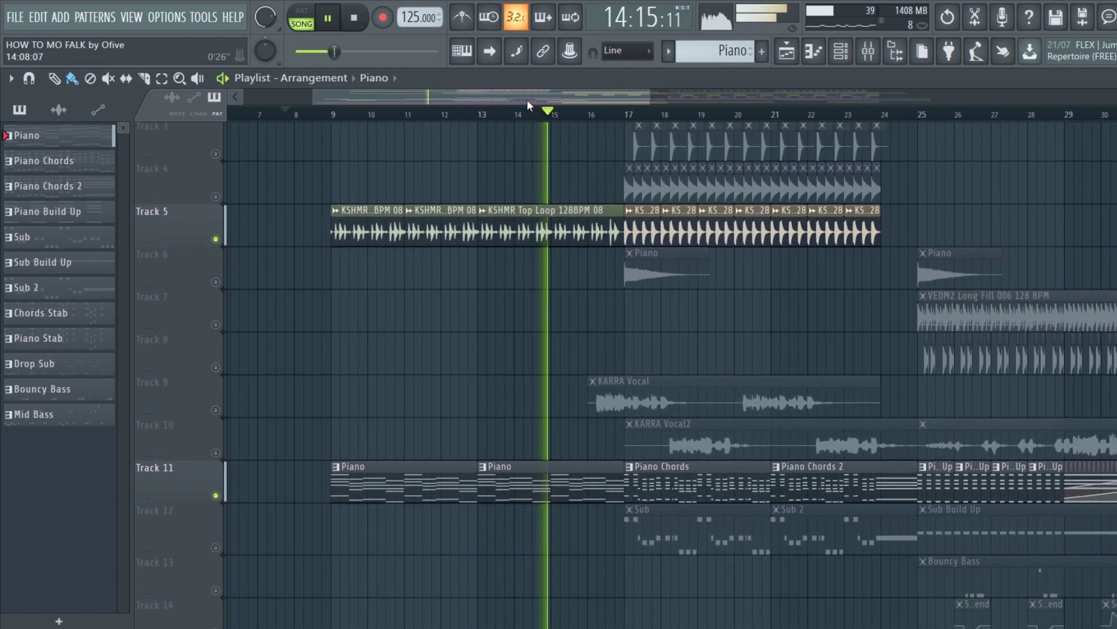
pyautogui.moveTo(526, 94); pyautogui.dragTo(537, 96)
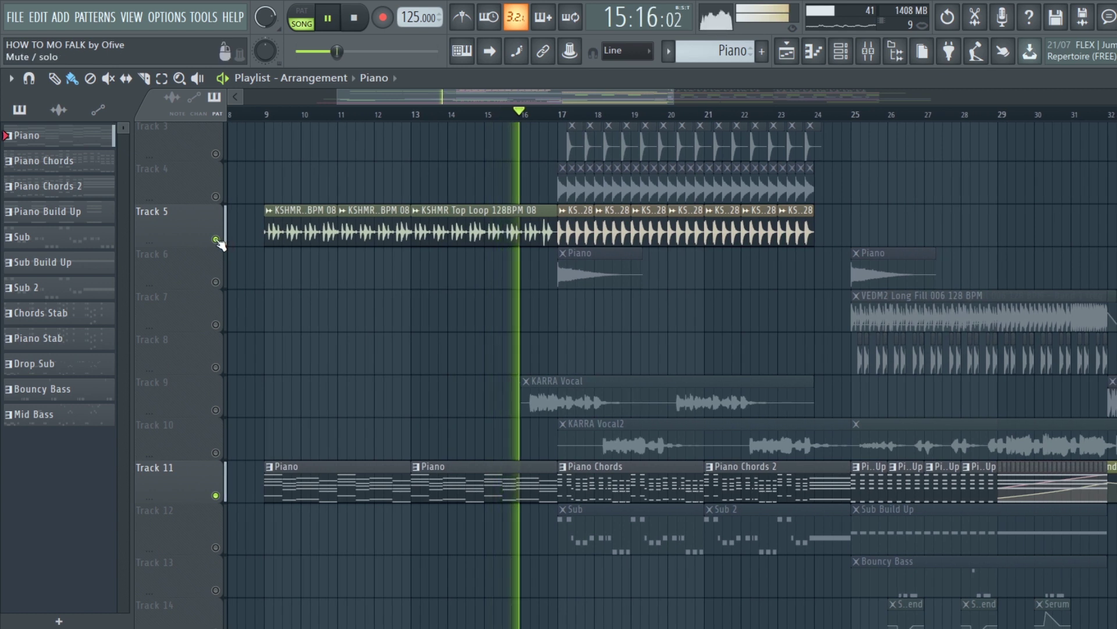
pyautogui.click(216, 240)
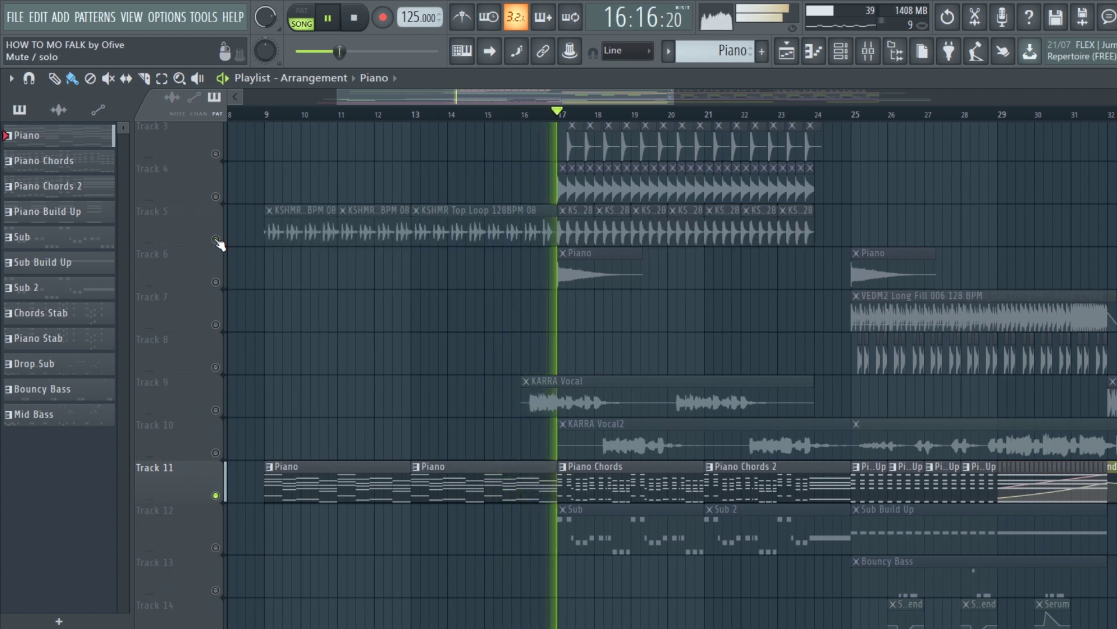
# Play the arrangement from bar 17 with Tracks 1–6 audible.
pyautogui.moveTo(553, 98); pyautogui.dragTo(573, 100)
pyautogui.scroll(-1, 721, 254)
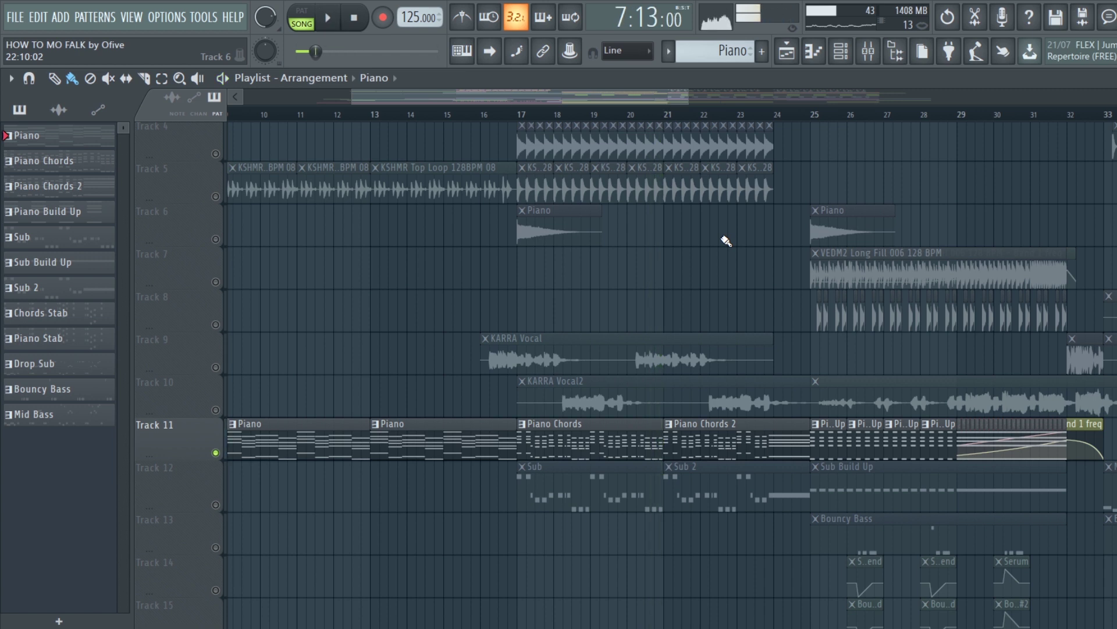
pyautogui.press('space')
pyautogui.scroll(-1, 689, 289)
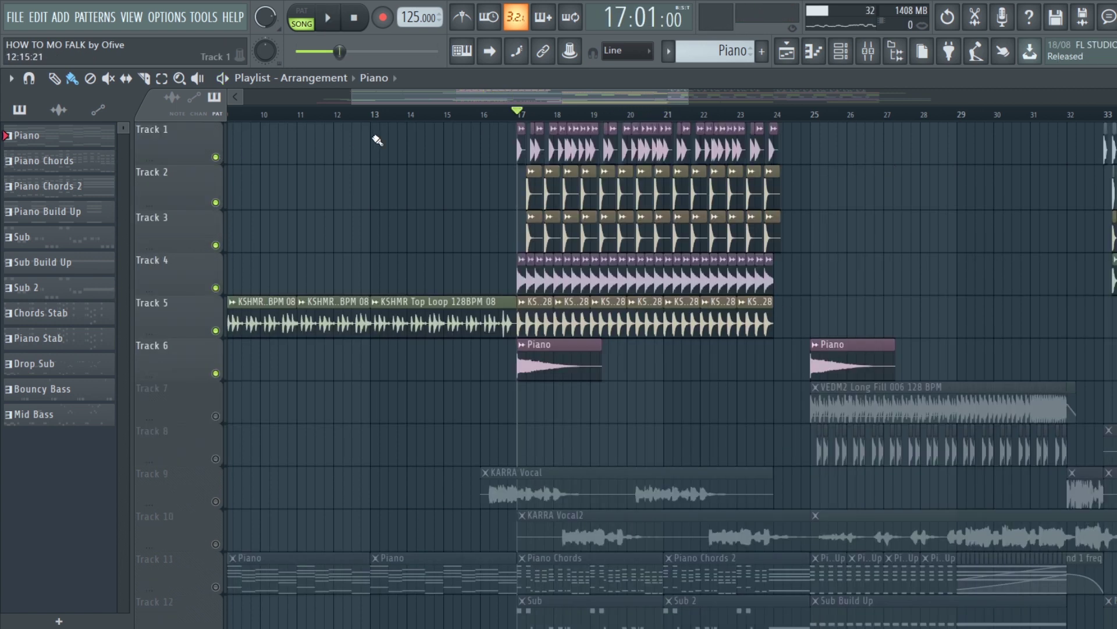
# Play from bar 17, unmuting KARRA Vocal2 and then every track.
pyautogui.press('space')
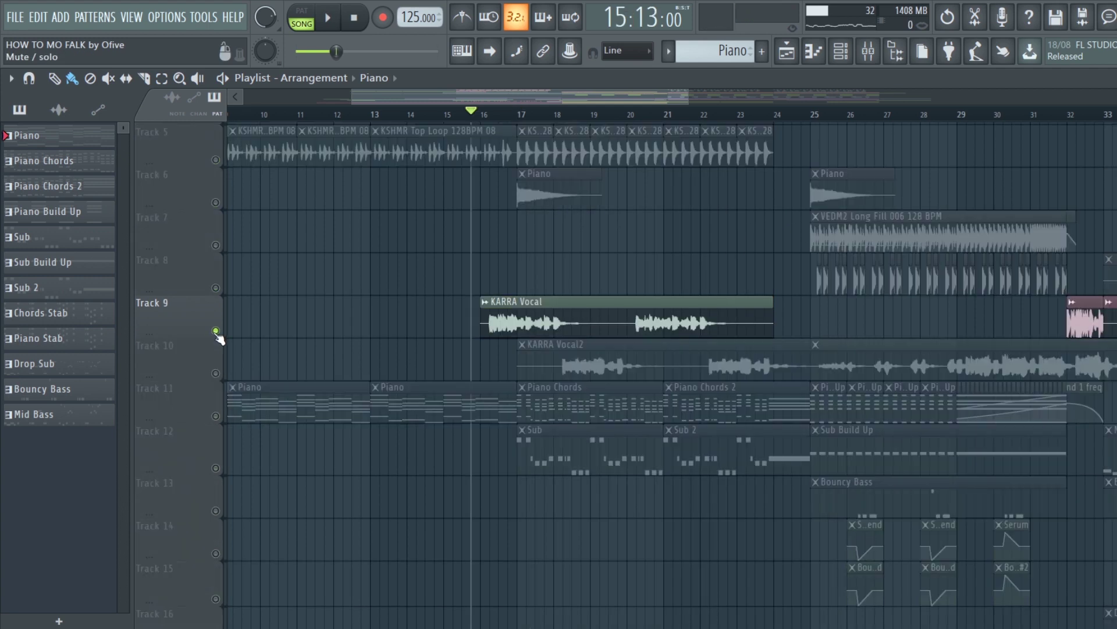
pyautogui.click(216, 373)
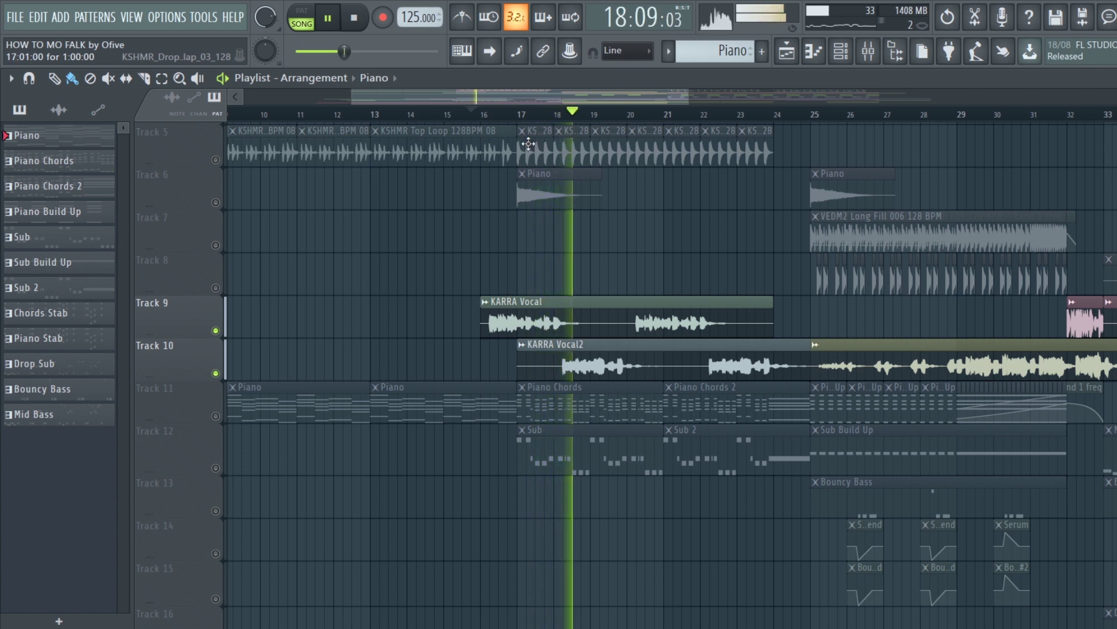
pyautogui.rightClick(216, 376)
pyautogui.rightClick(216, 375)
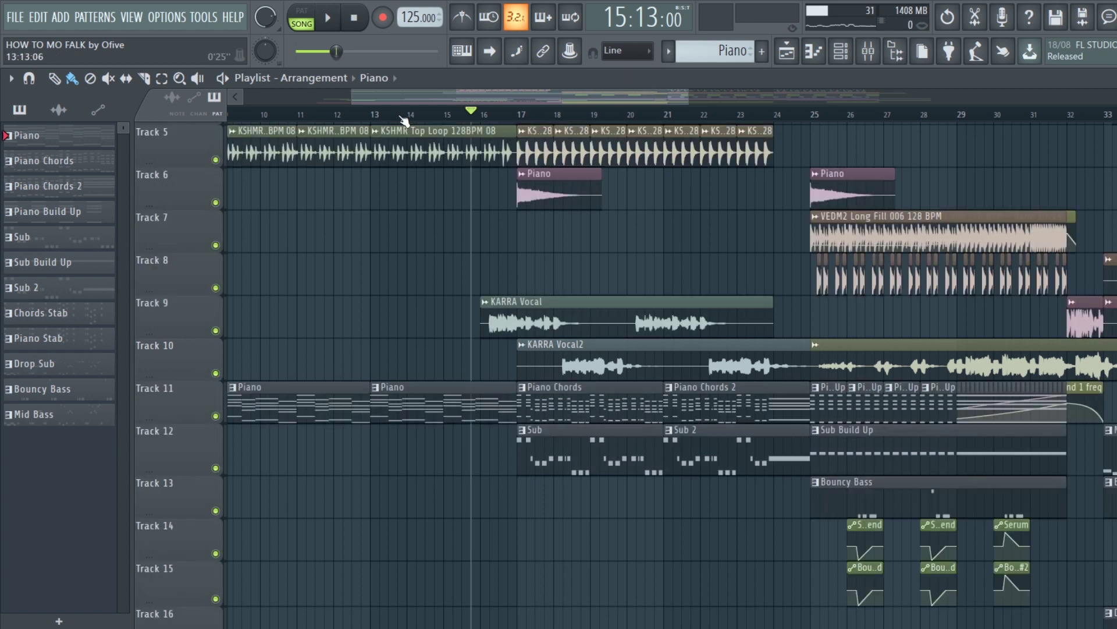
# Reset playback and bring the uplifter, downlifter, Impact 02 and Atmosphere tracks into view.
pyautogui.scroll(-1, 498, 217)
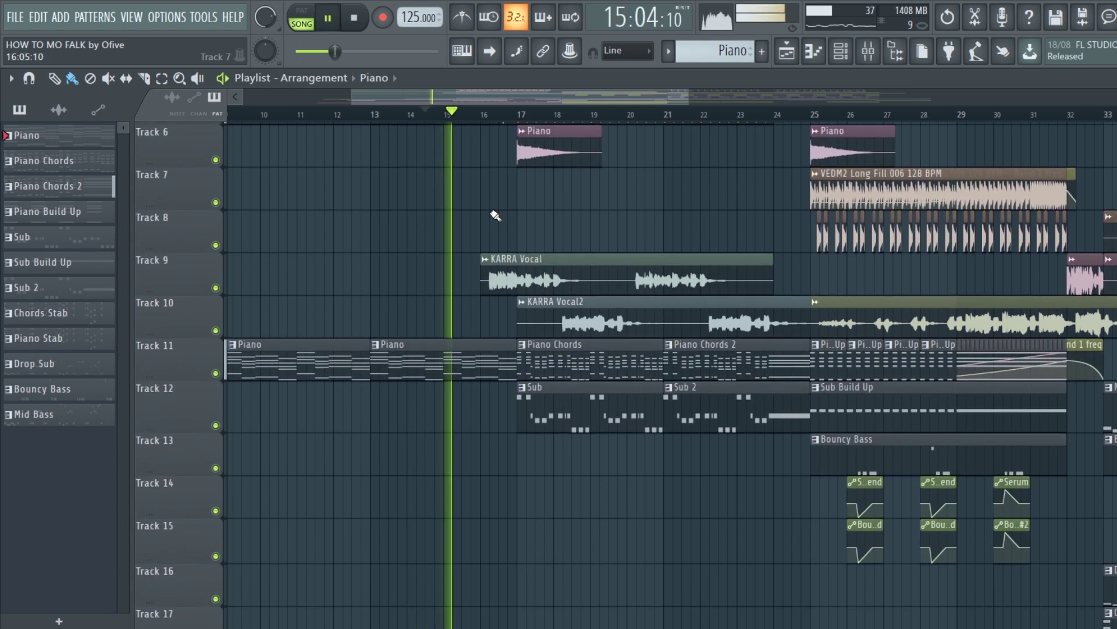
pyautogui.scroll(3, 506, 221)
pyautogui.scroll(3, 788, 248)
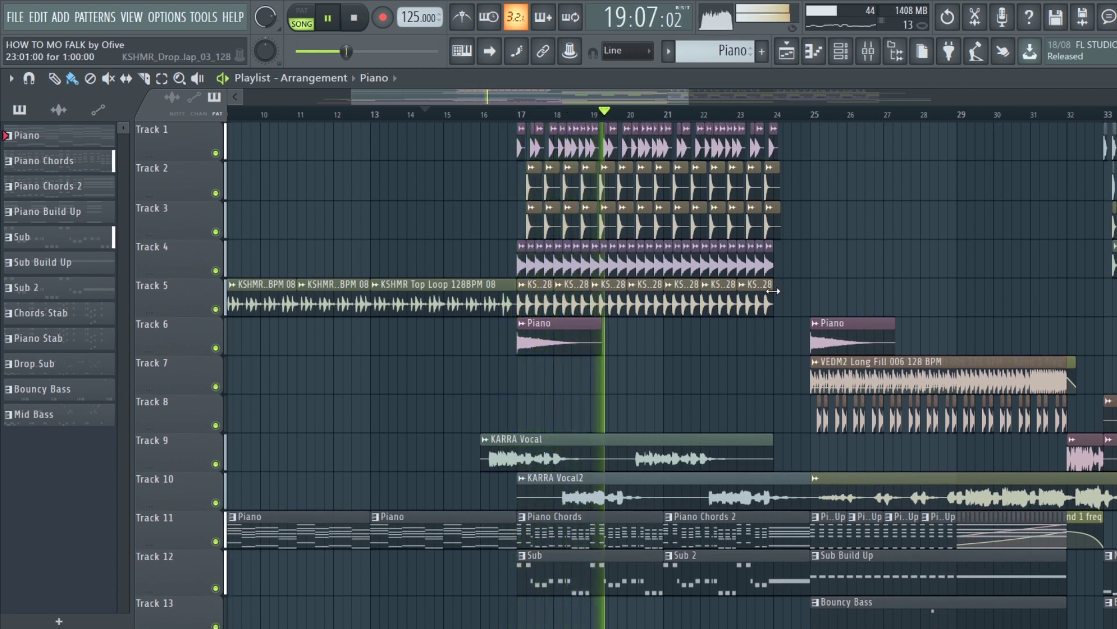
pyautogui.scroll(-10, 783, 314)
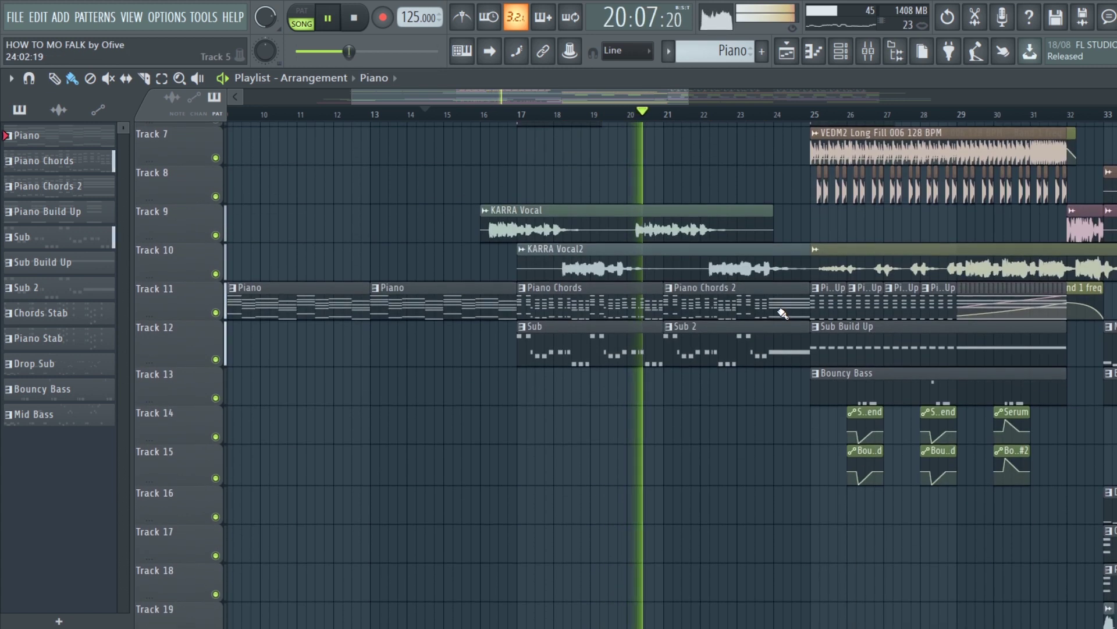
pyautogui.press('space')
pyautogui.scroll(3, 505, 217)
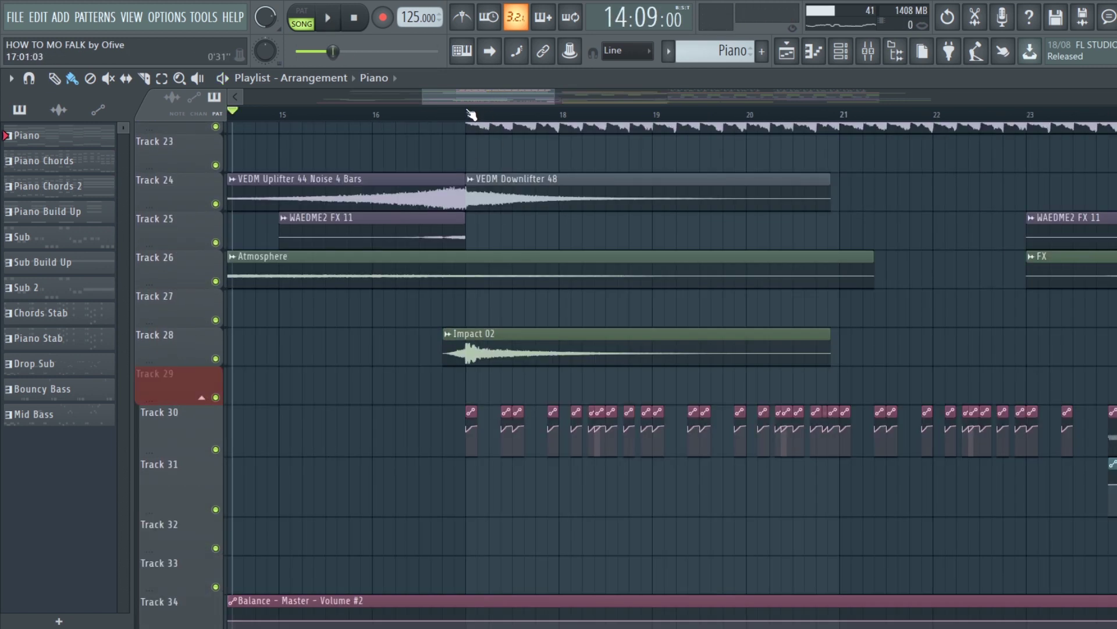
pyautogui.scroll(4, 483, 297)
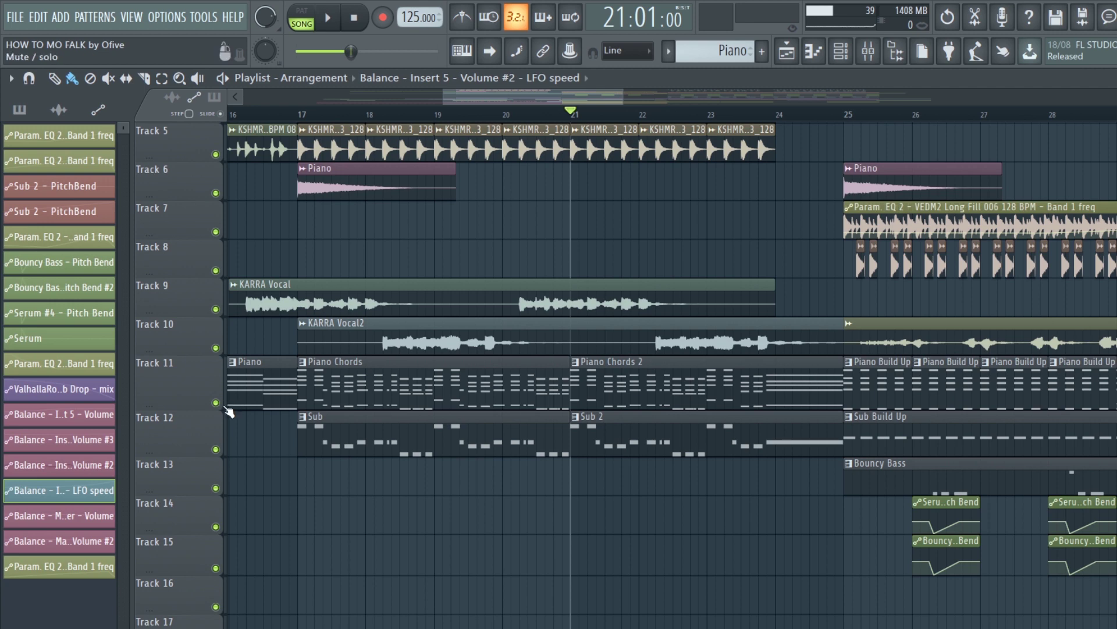
# Solo Track 11's piano chords and play them.
pyautogui.rightClick(216, 402)
pyautogui.press('space')
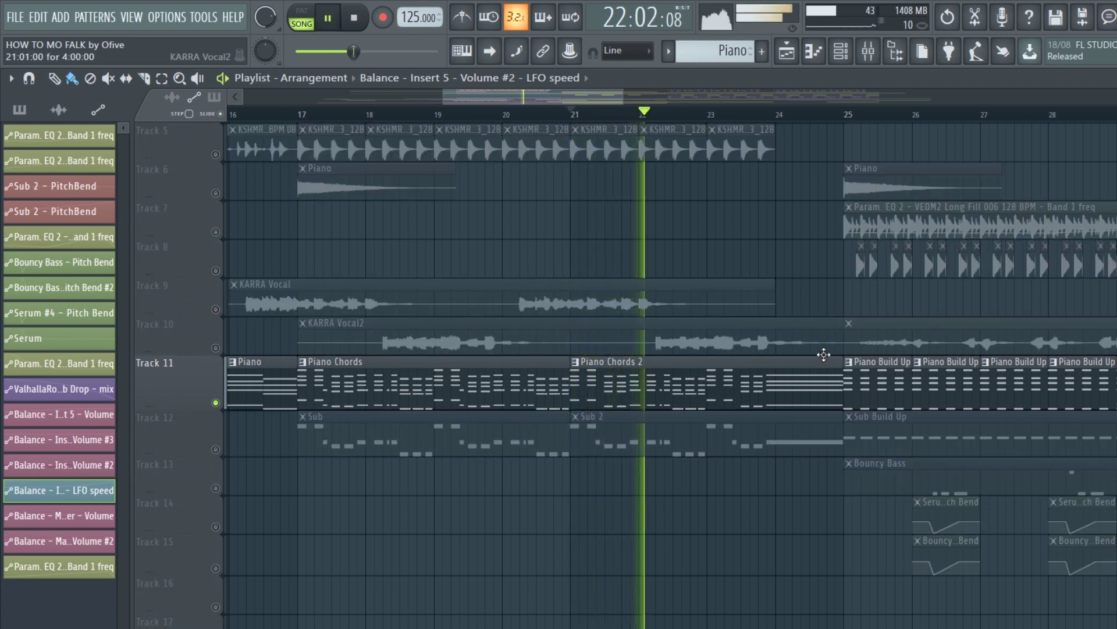
pyautogui.scroll(-1, 827, 410)
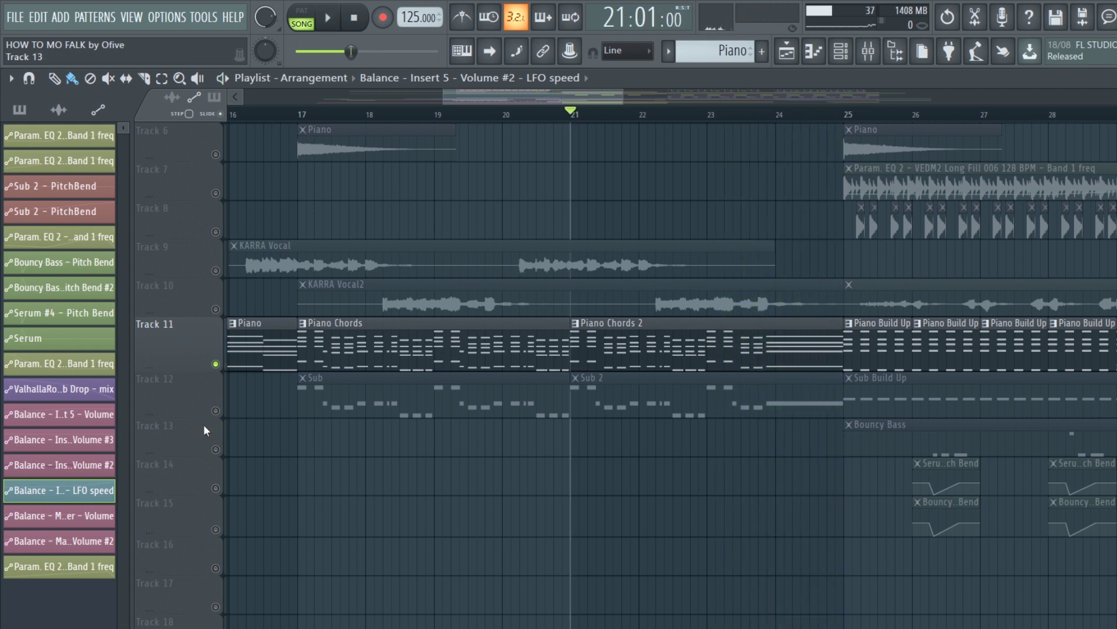
# Unmute all tracks and play on through bars 21 to 24.
pyautogui.click(216, 411)
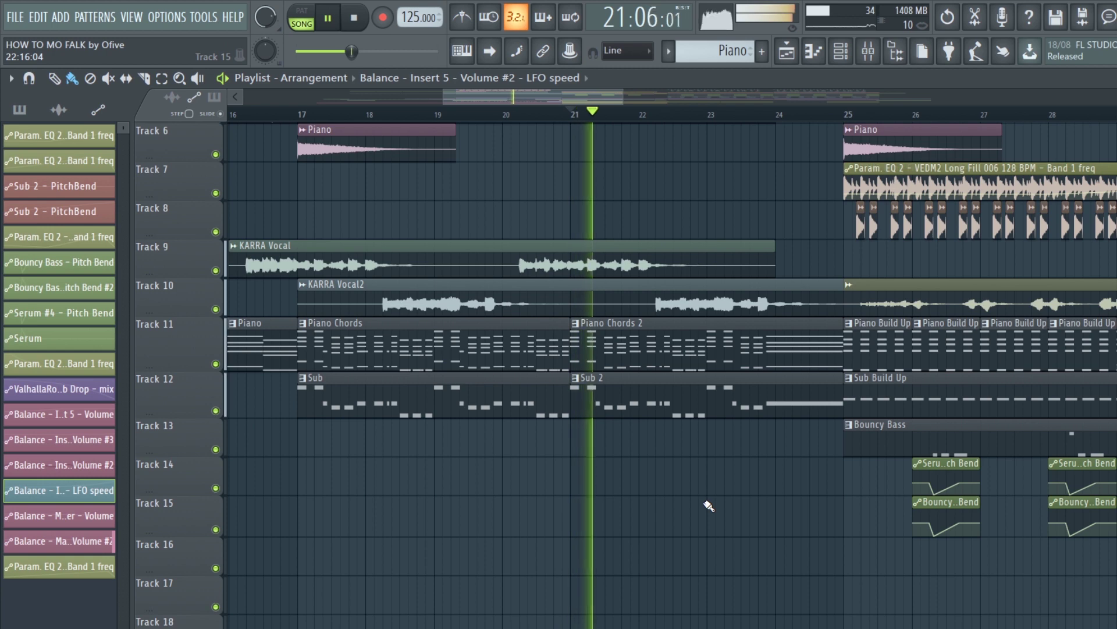
pyautogui.scroll(1, 750, 509)
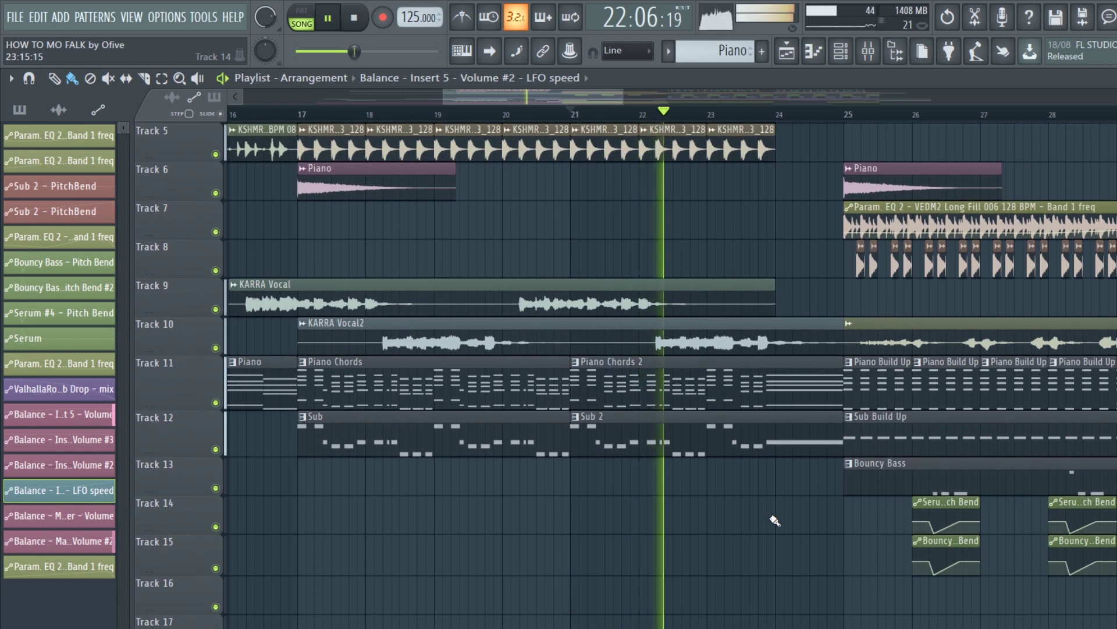
pyautogui.scroll(2, 777, 521)
pyautogui.scroll(-1, 801, 566)
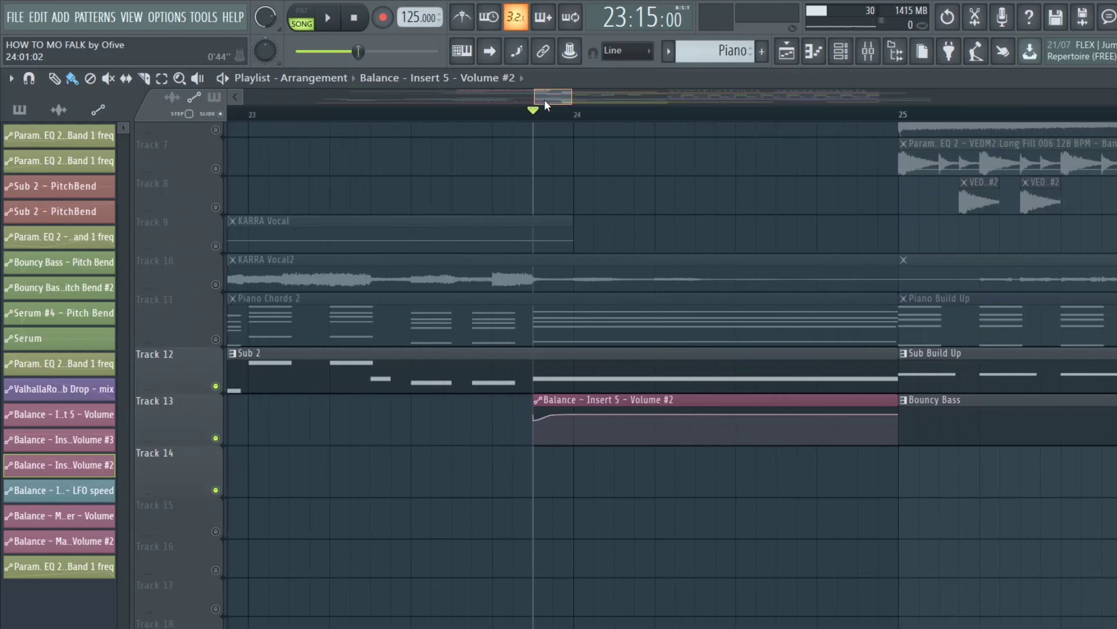
pyautogui.moveTo(544, 100); pyautogui.dragTo(536, 103)
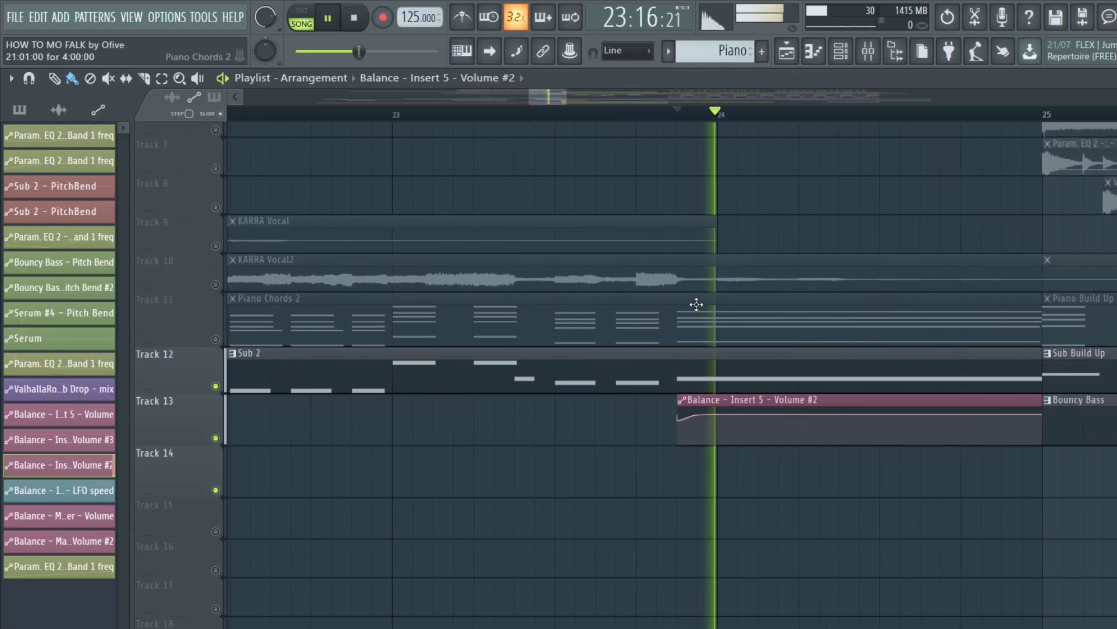
# Enable a sine LFO on the Balance – Insert 5 – Volume #2 clip and preview it.
pyautogui.press('space')
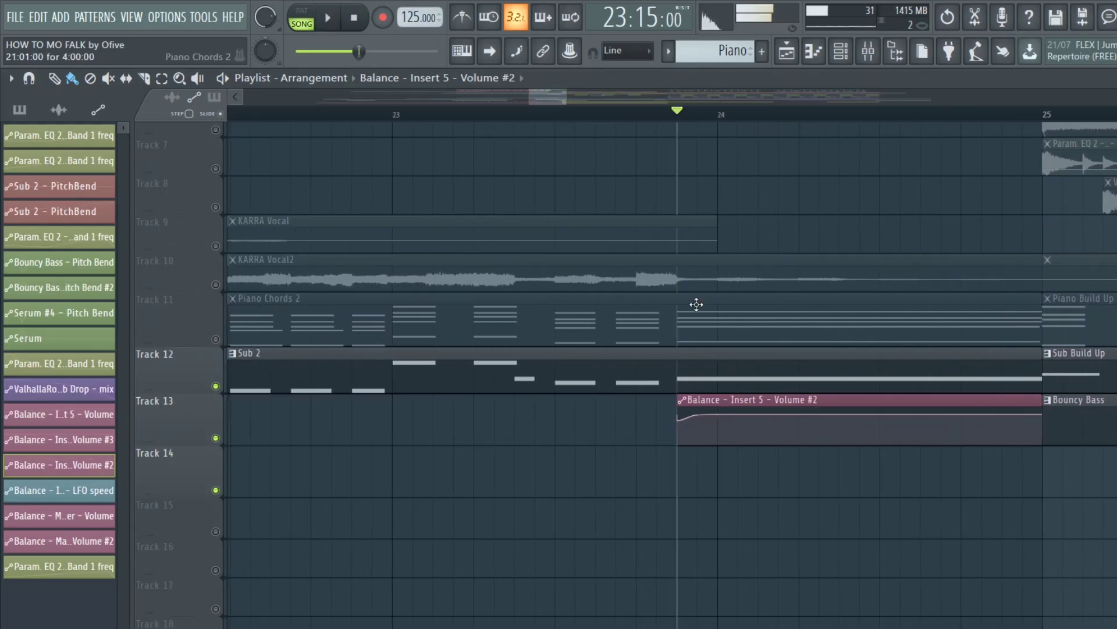
pyautogui.doubleClick(725, 401)
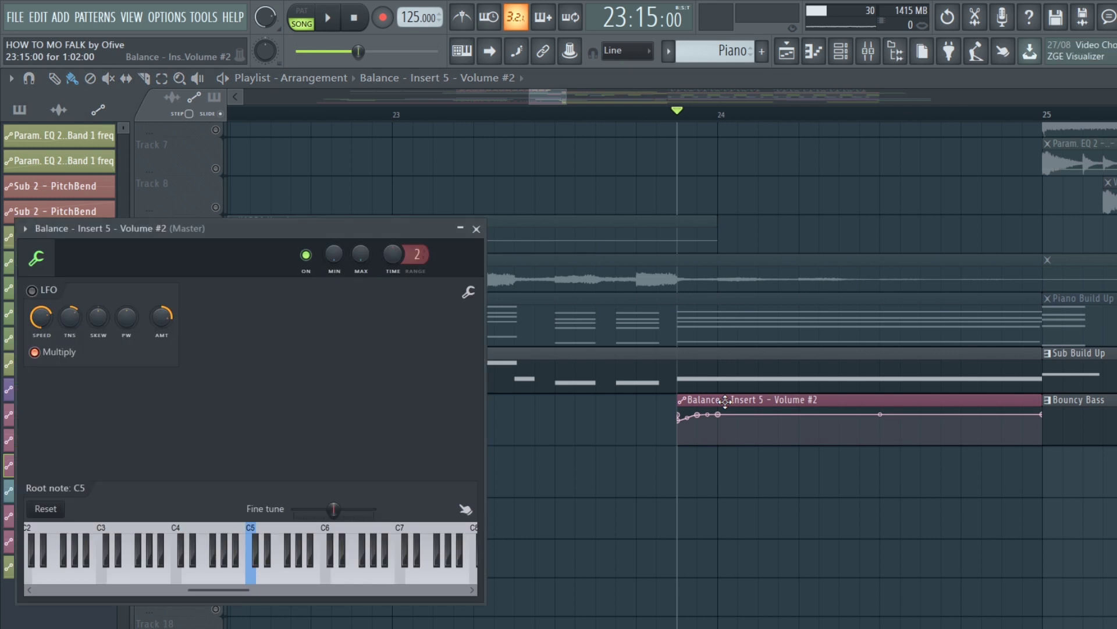
pyautogui.click(32, 291)
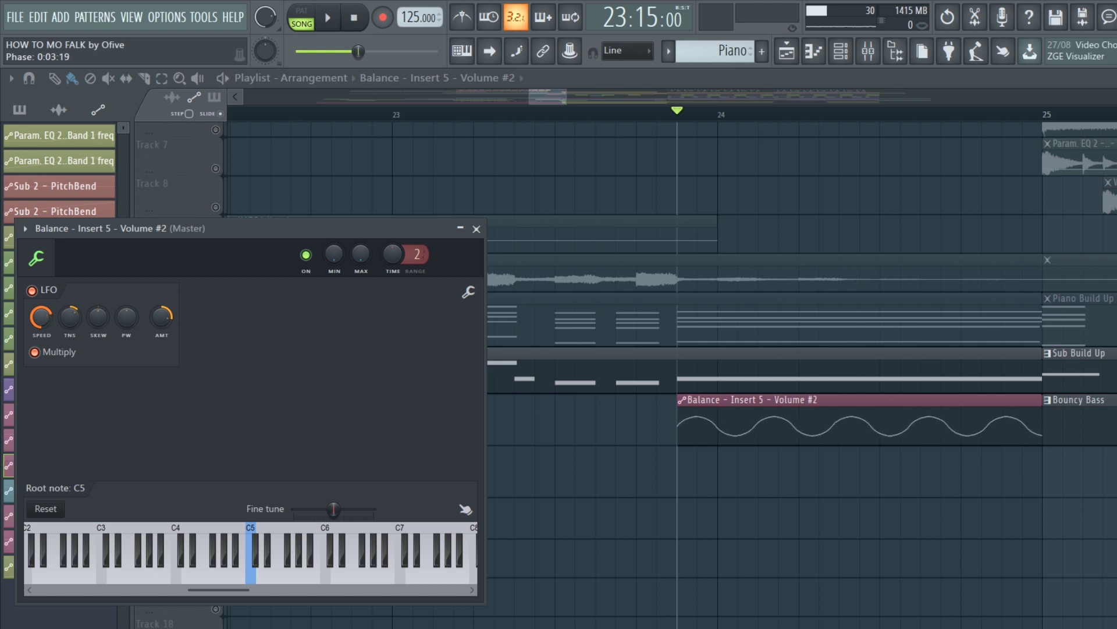
pyautogui.press('space')
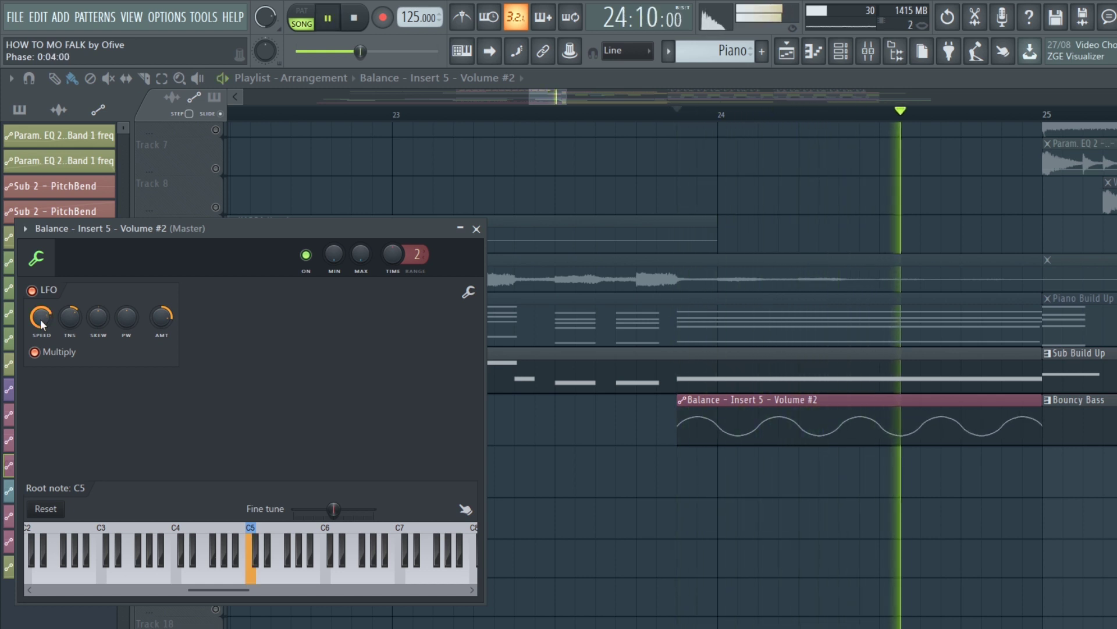
pyautogui.press('space')
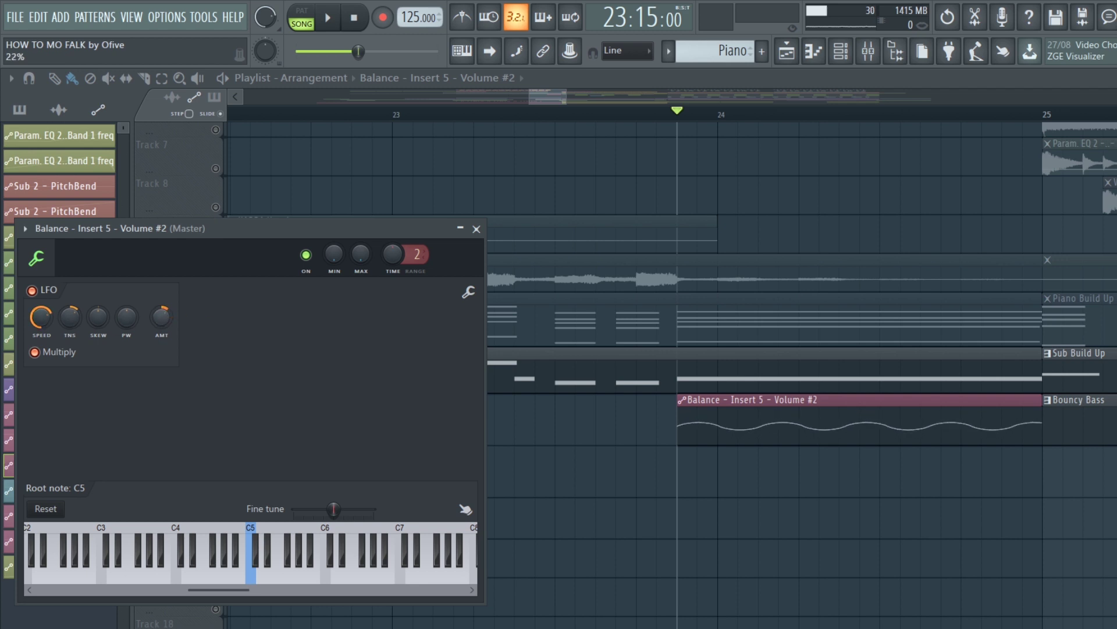
# Create an automation clip for the LFO Speed and place it on Track 14.
pyautogui.rightClick(35, 319)
pyautogui.click(123, 417)
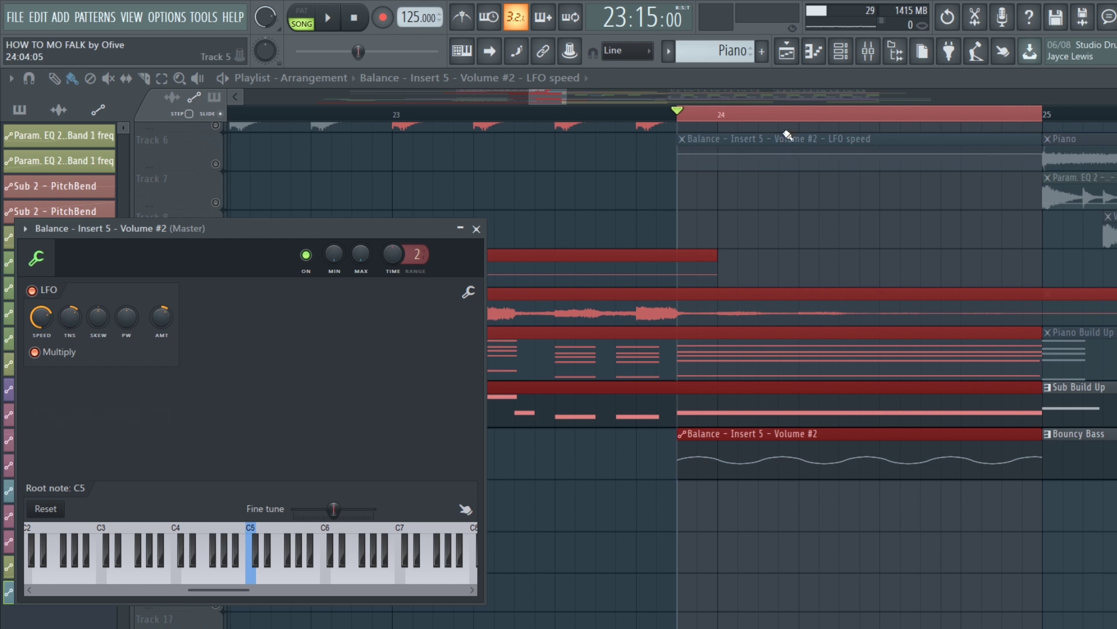
pyautogui.moveTo(782, 137); pyautogui.dragTo(784, 488)
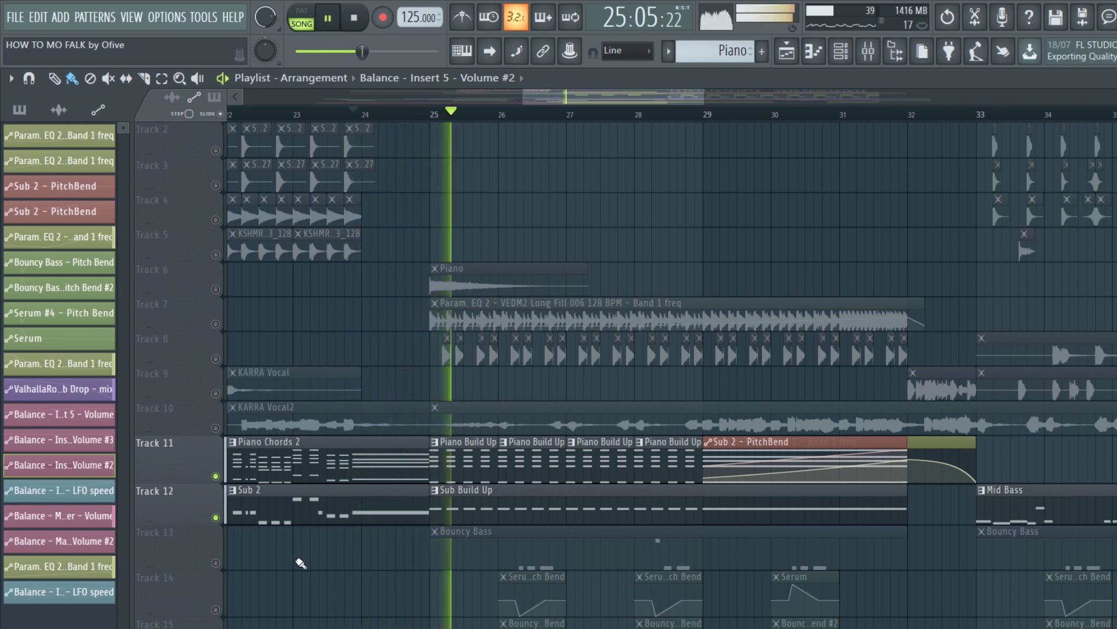
# Unmute Tracks 6, 7 and 8 and play from just before bar 25.
pyautogui.scroll(-1, 299, 562)
pyautogui.click(217, 254)
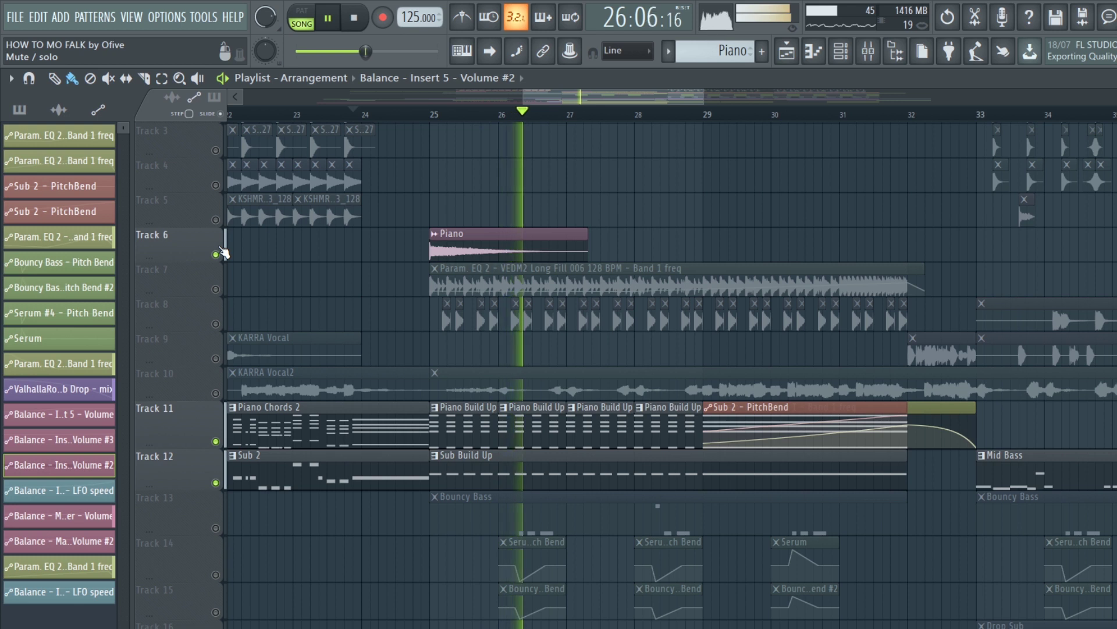
pyautogui.press('space')
pyautogui.moveTo(215, 288); pyautogui.dragTo(215, 324)
pyautogui.click(411, 114)
pyautogui.press('space')
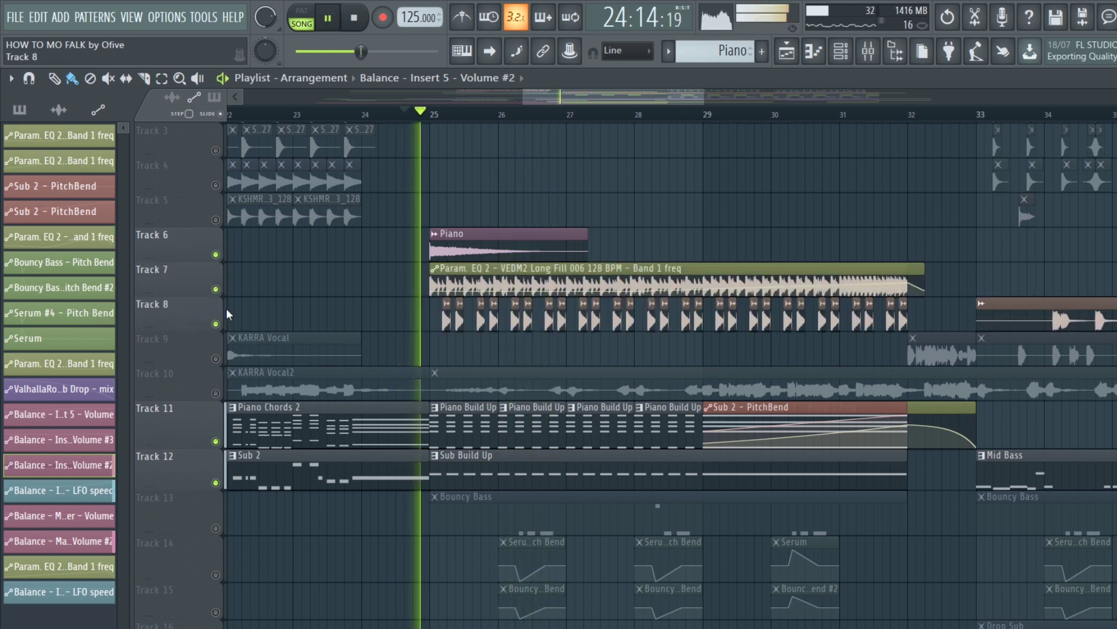
# Briefly mute Tracks 11 and 12, then unmute them again.
pyautogui.click(215, 440)
pyautogui.click(215, 482)
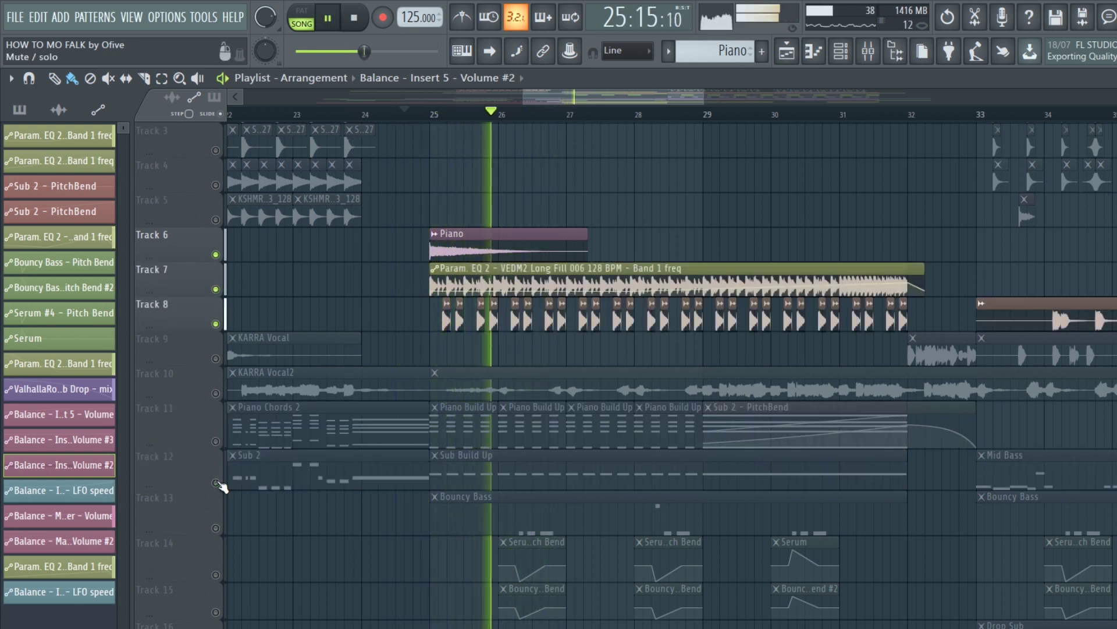
pyautogui.click(216, 483)
pyautogui.click(216, 440)
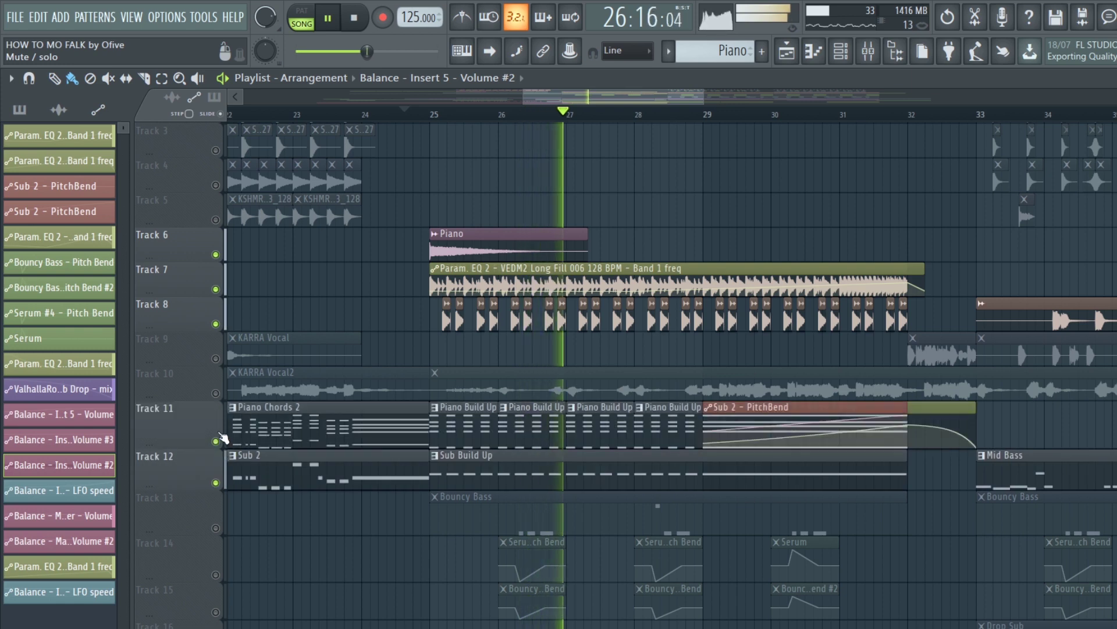
# Unmute Tracks 10, 13, 14, 15 and 9, including KARRA Vocal2 and Bouncy Bass.
pyautogui.click(216, 394)
pyautogui.click(215, 528)
pyautogui.scroll(-2, 213, 520)
pyautogui.click(216, 506)
pyautogui.click(215, 543)
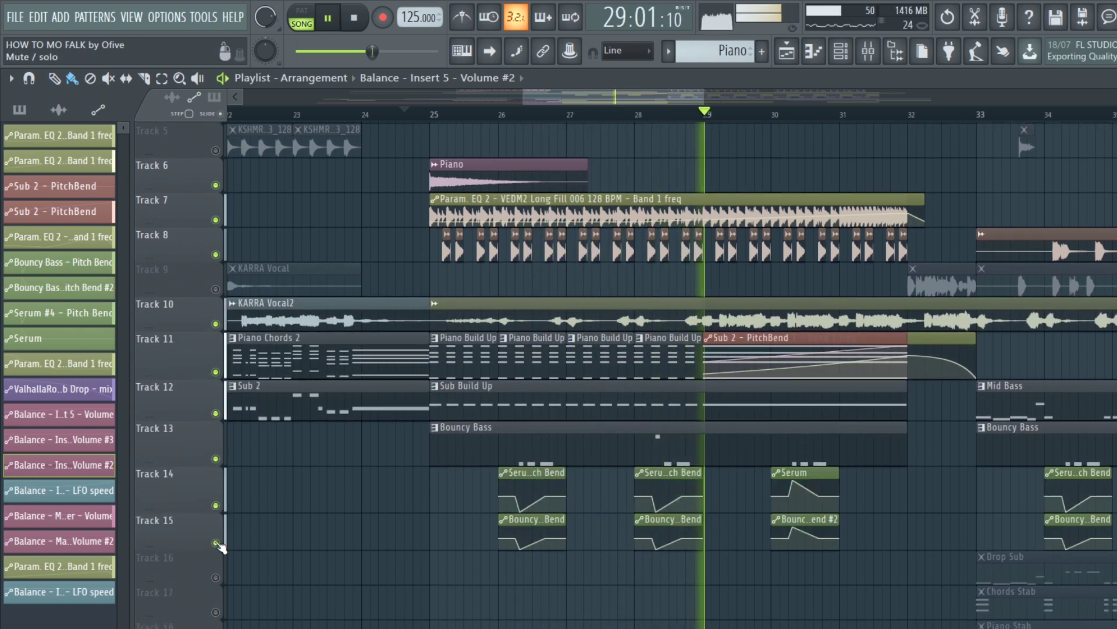
pyautogui.scroll(2, 413, 497)
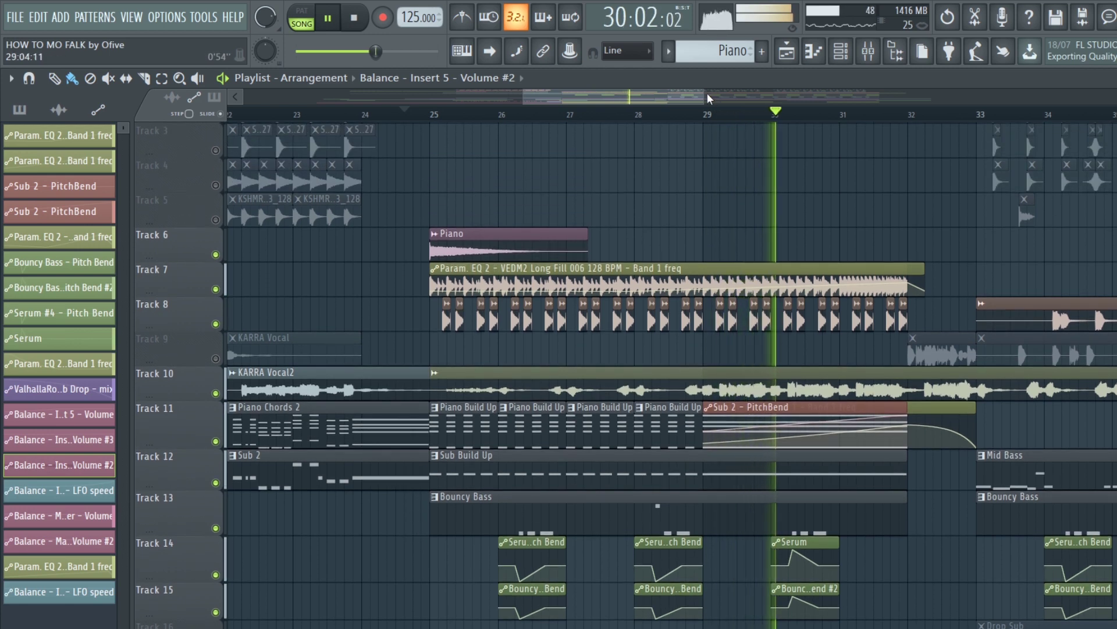
pyautogui.scroll(-1, 559, 184)
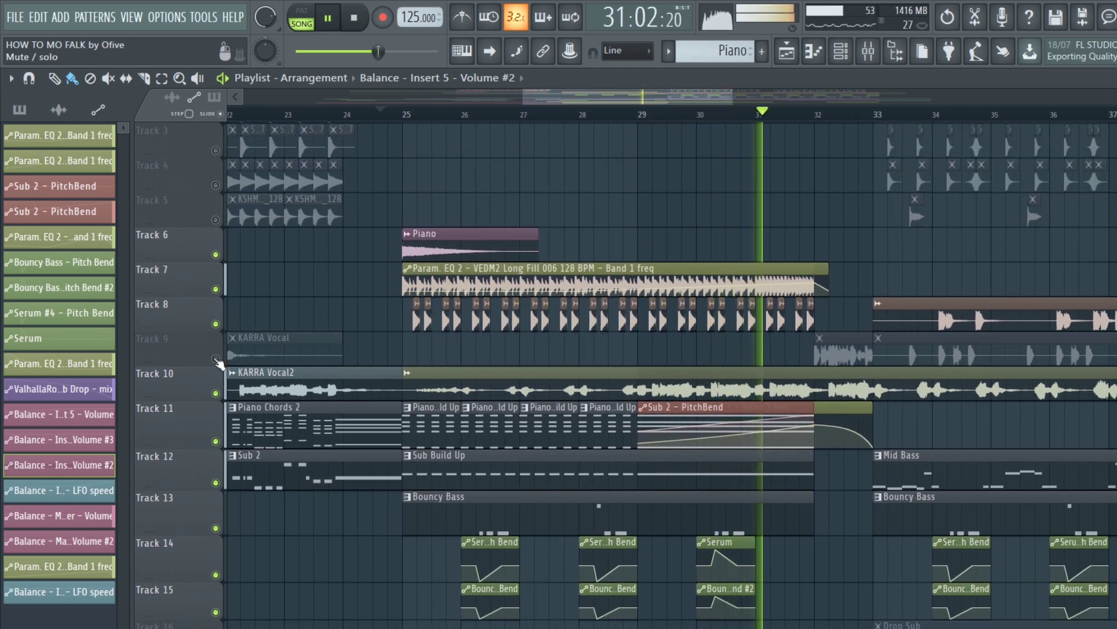
pyautogui.click(215, 358)
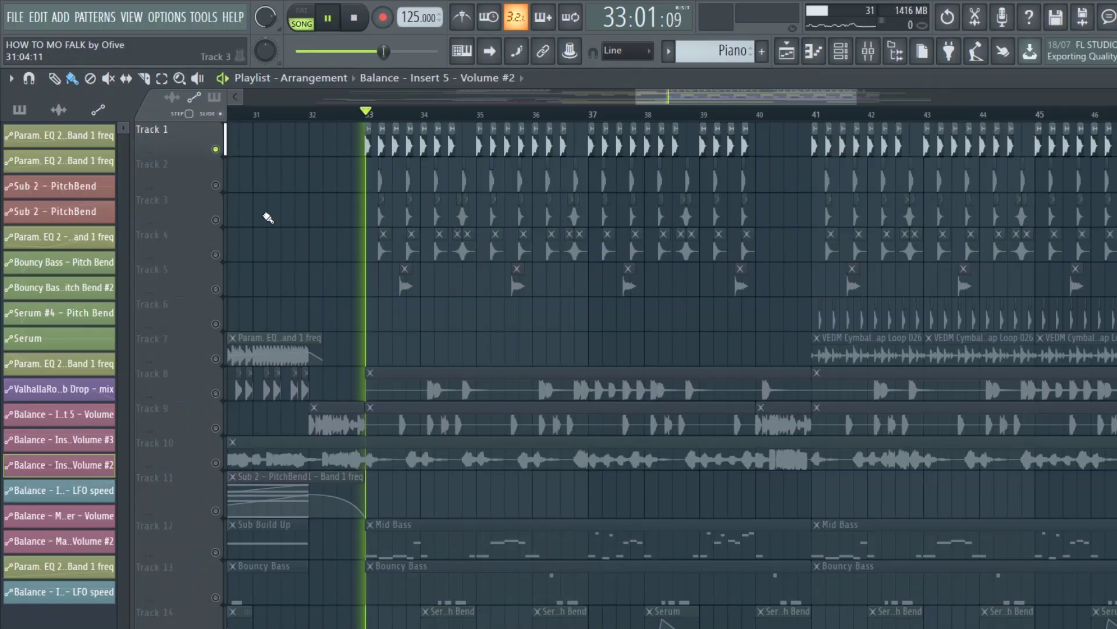
# Unmute Tracks 2, 3, 4, 5 and 9 during playback.
pyautogui.click(216, 185)
pyautogui.click(216, 220)
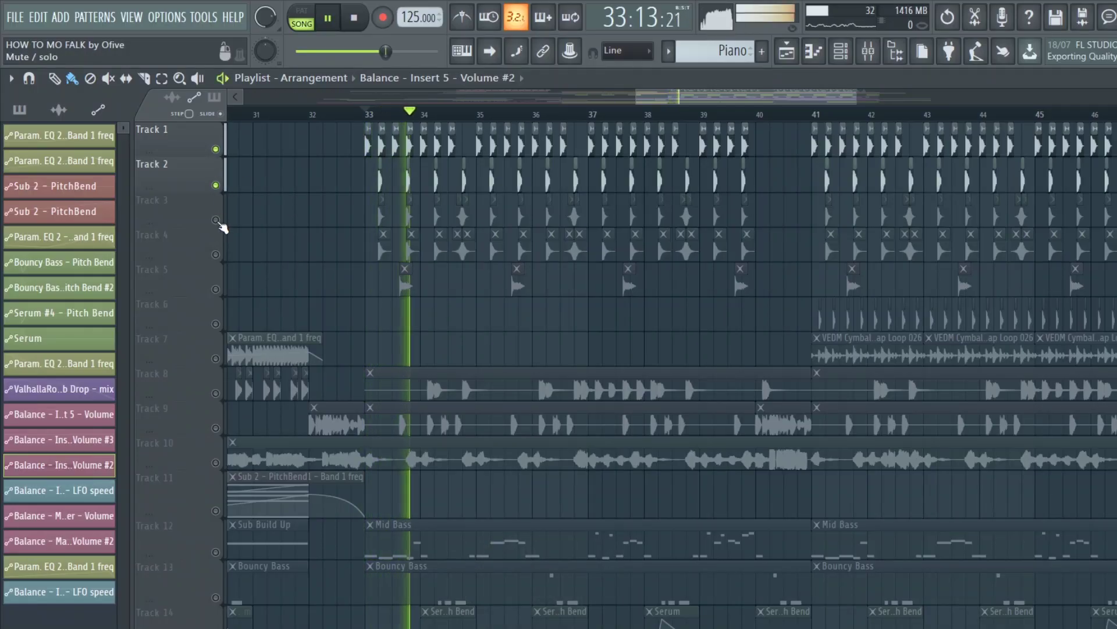
pyautogui.click(215, 254)
pyautogui.click(216, 289)
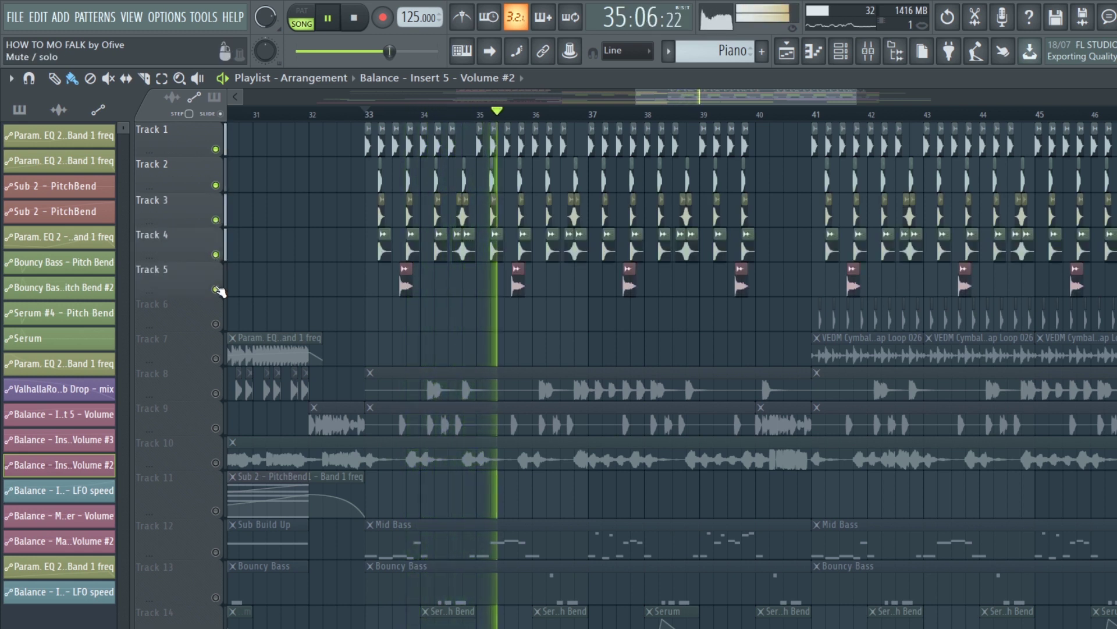
pyautogui.click(216, 428)
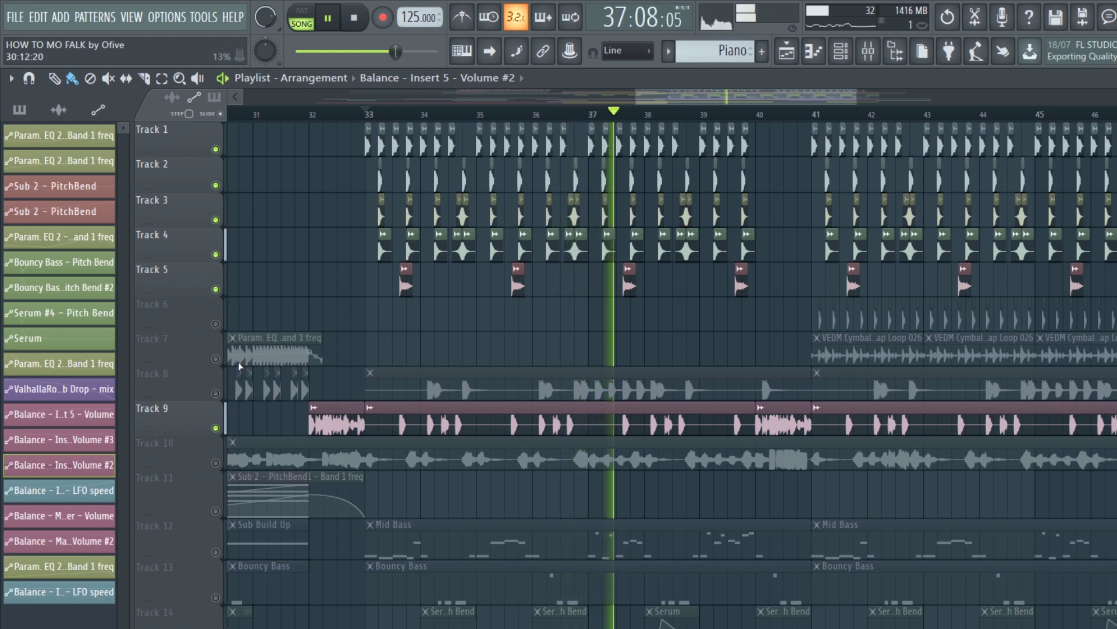
# Bring in Track 6, Track 7's cymbal loop and Track 8's audio layer.
pyautogui.click(216, 359)
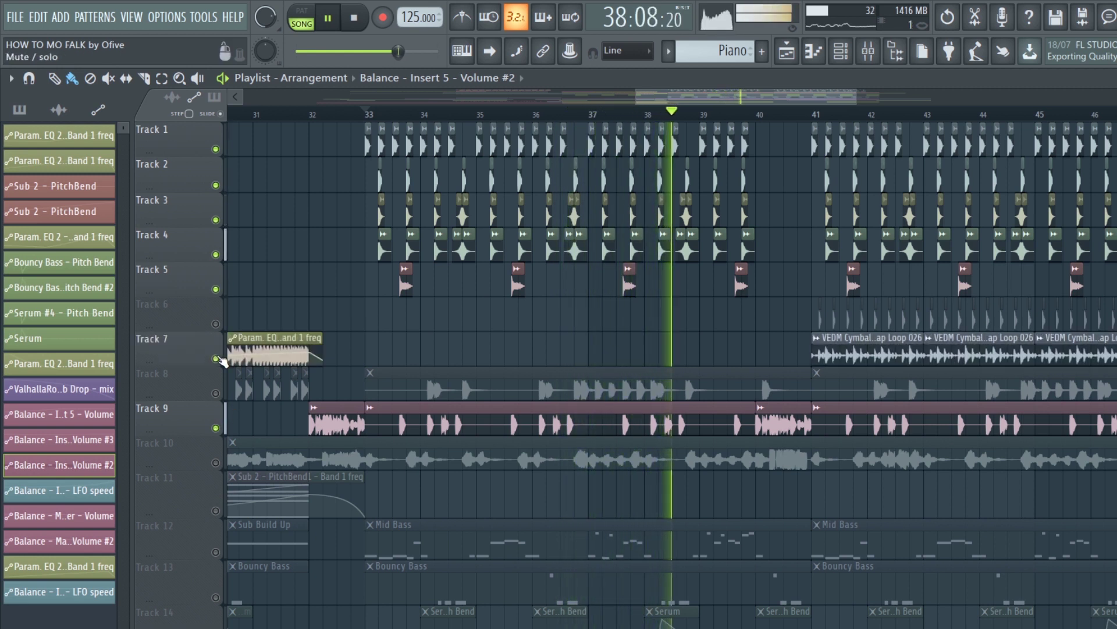
pyautogui.click(216, 359)
pyautogui.click(215, 393)
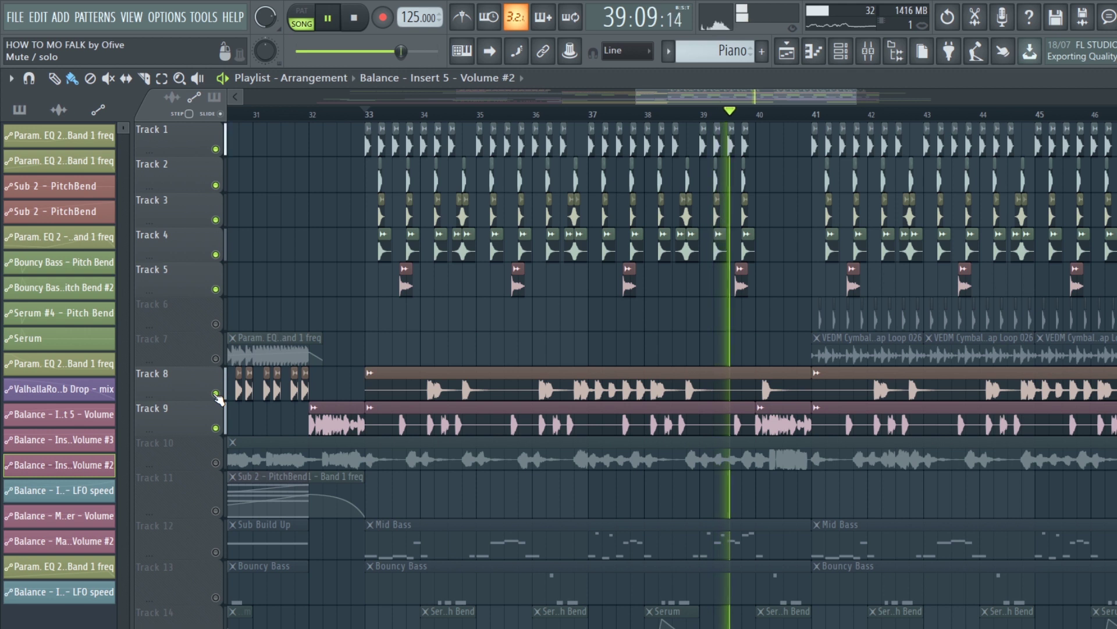
pyautogui.click(215, 324)
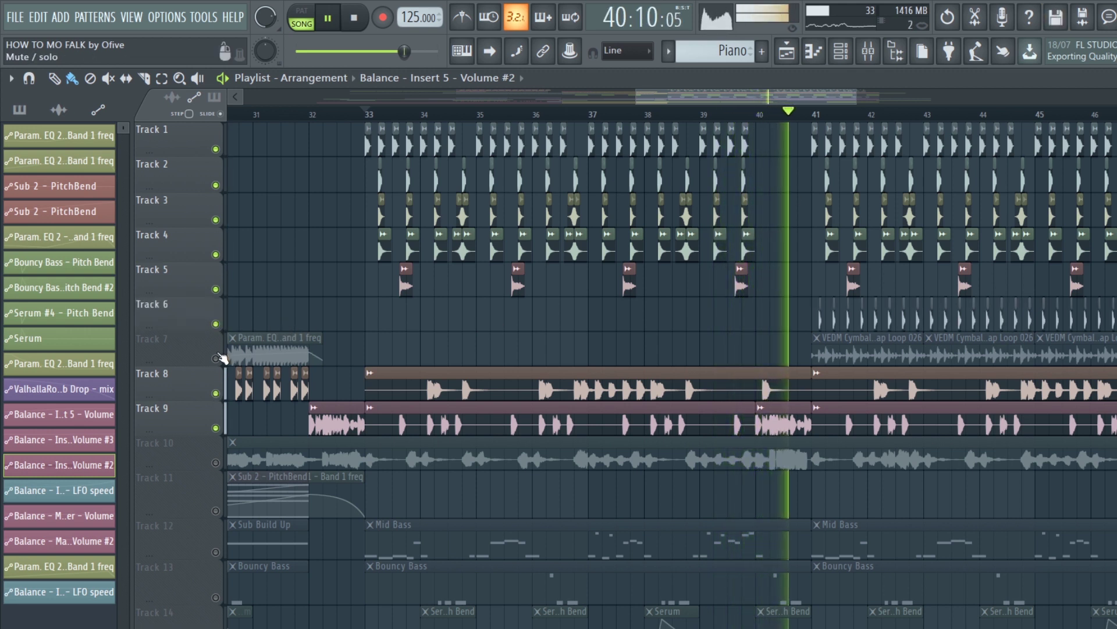
pyautogui.click(216, 359)
pyautogui.click(215, 394)
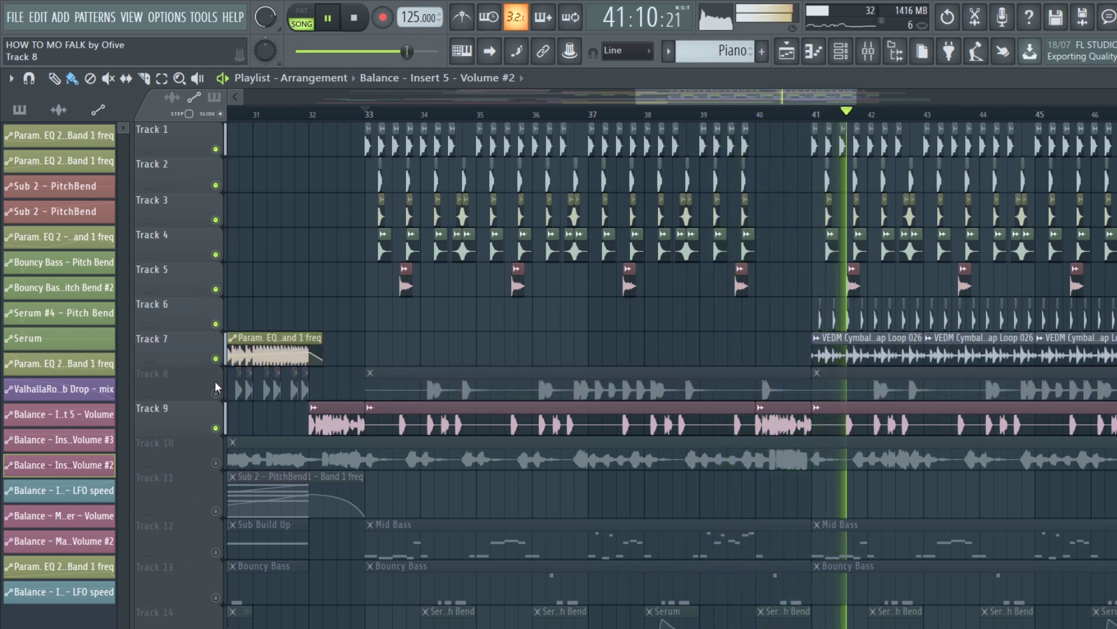
pyautogui.click(215, 393)
pyautogui.moveTo(787, 97); pyautogui.dragTo(819, 96)
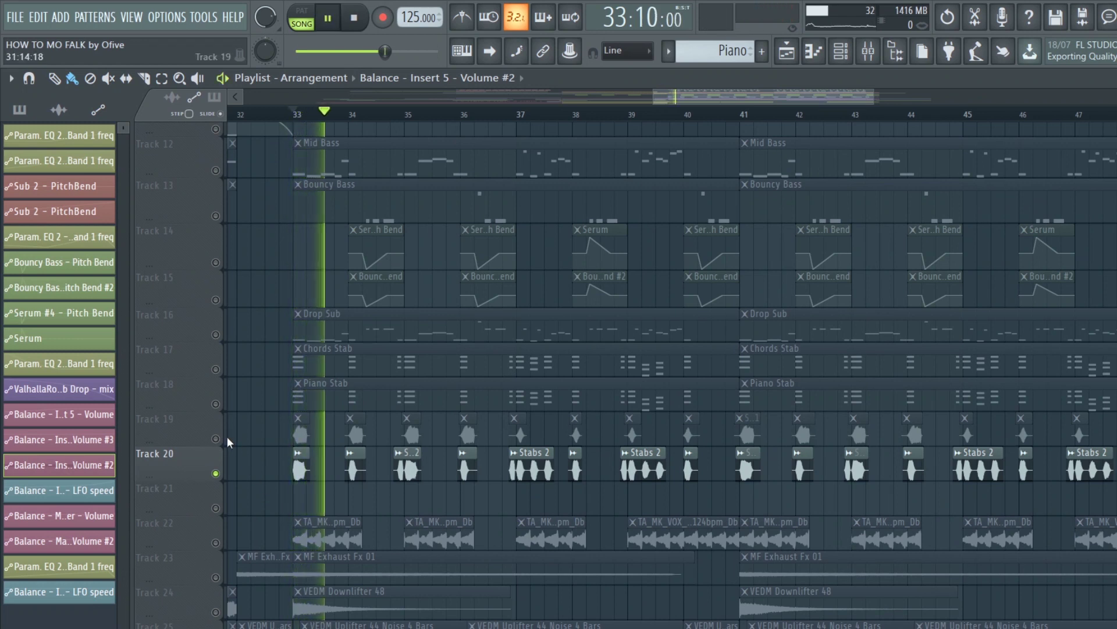
# Unmute Tracks 19, 18 and 17 (Stabs, Piano Stab, Chords Stab) over the Drop Sub.
pyautogui.click(219, 439)
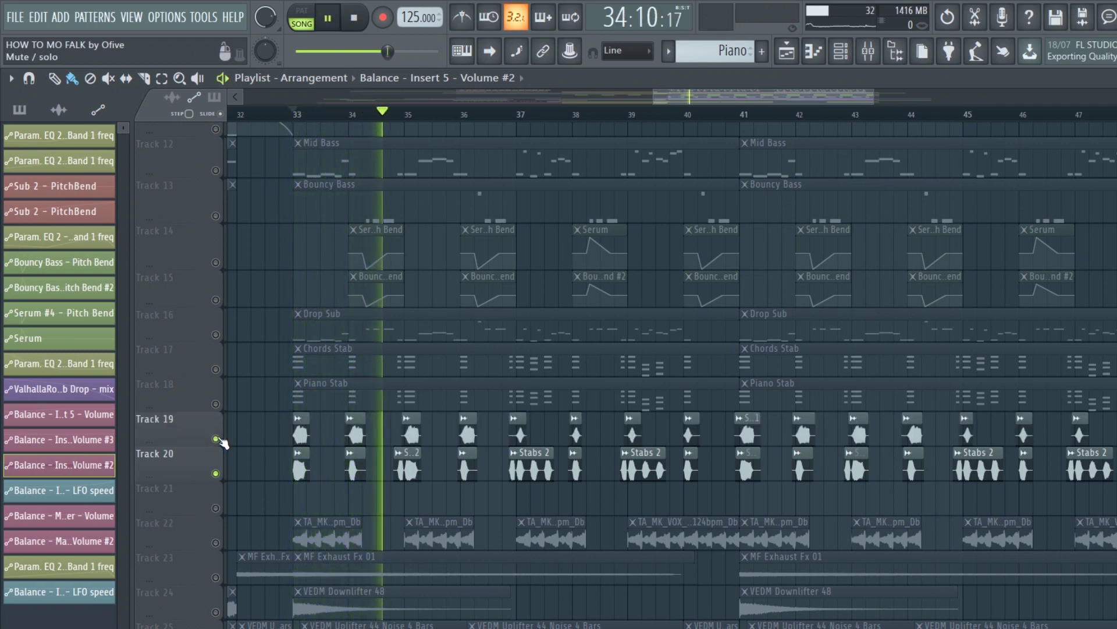
pyautogui.click(216, 404)
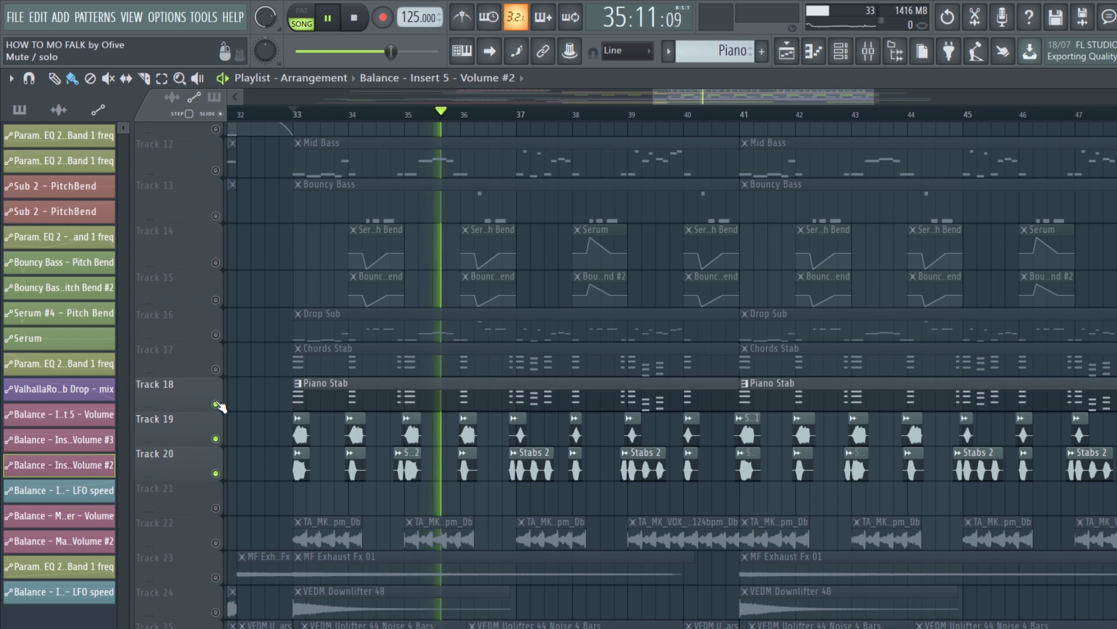
pyautogui.click(217, 370)
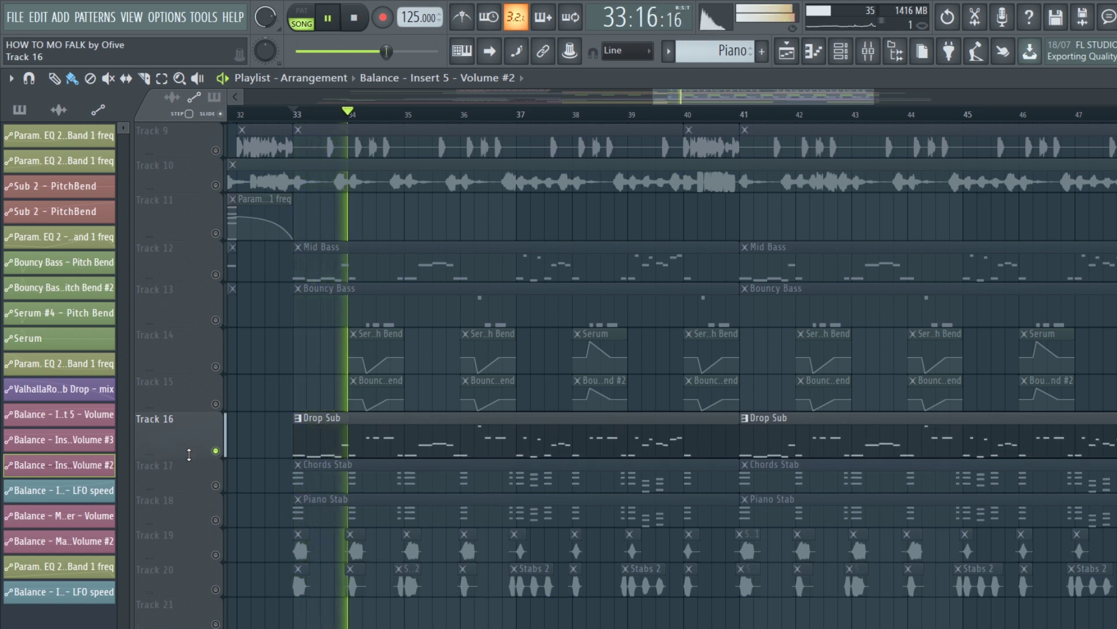
pyautogui.scroll(1, 281, 470)
pyautogui.scroll(2, 289, 506)
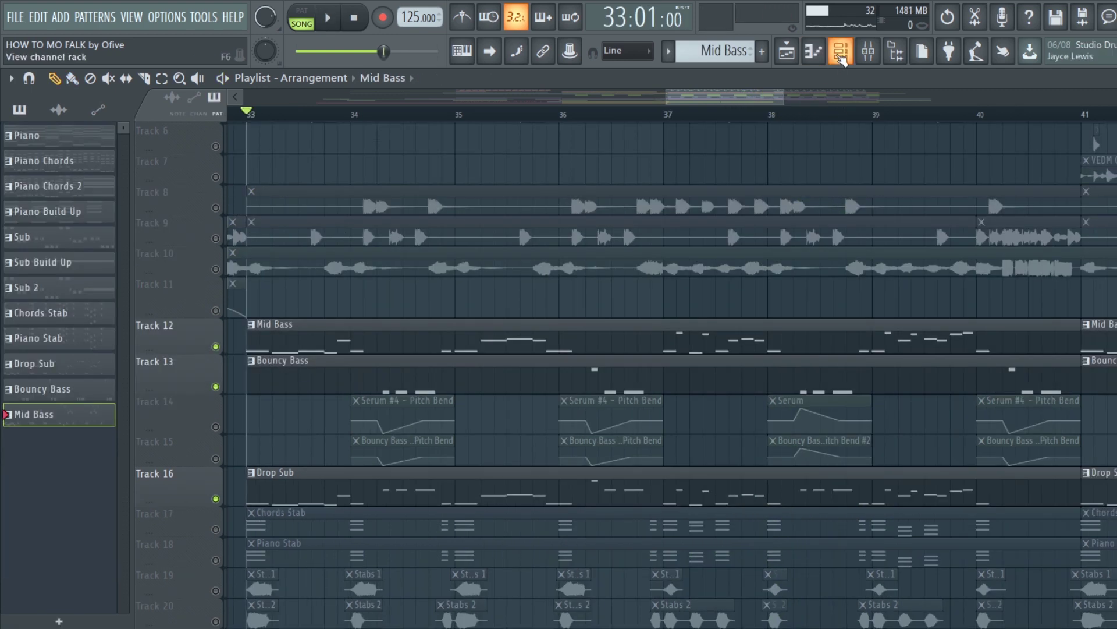
# Inspect the Mid Bass, Sub Drop, Bouncy Bass and Serum #4 patches, then mute Tracks 14–15.
pyautogui.click(840, 52)
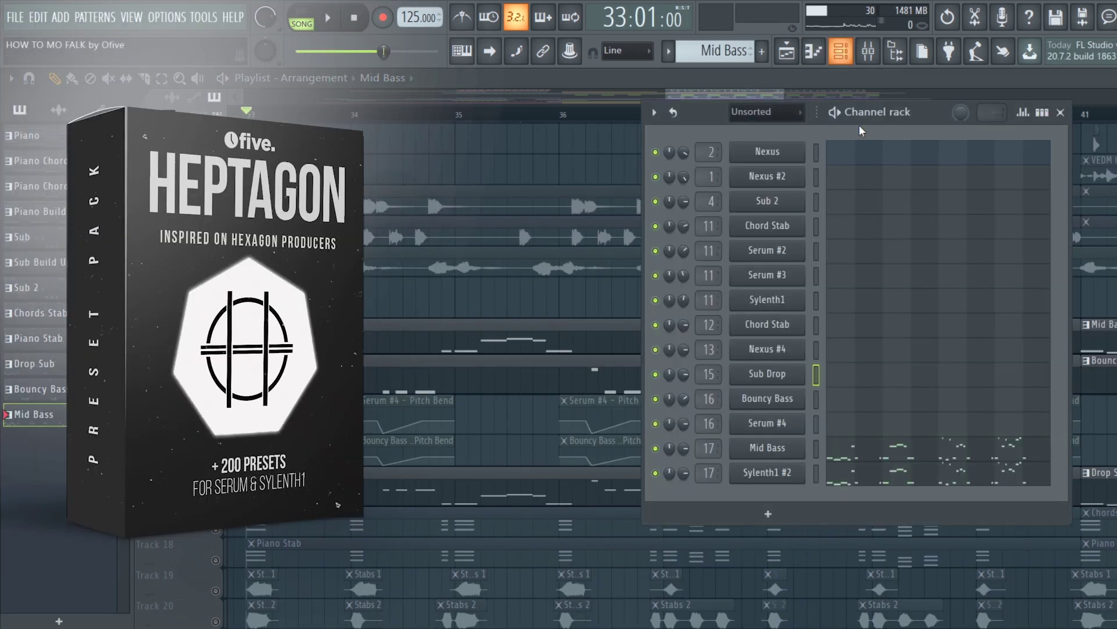
pyautogui.click(768, 449)
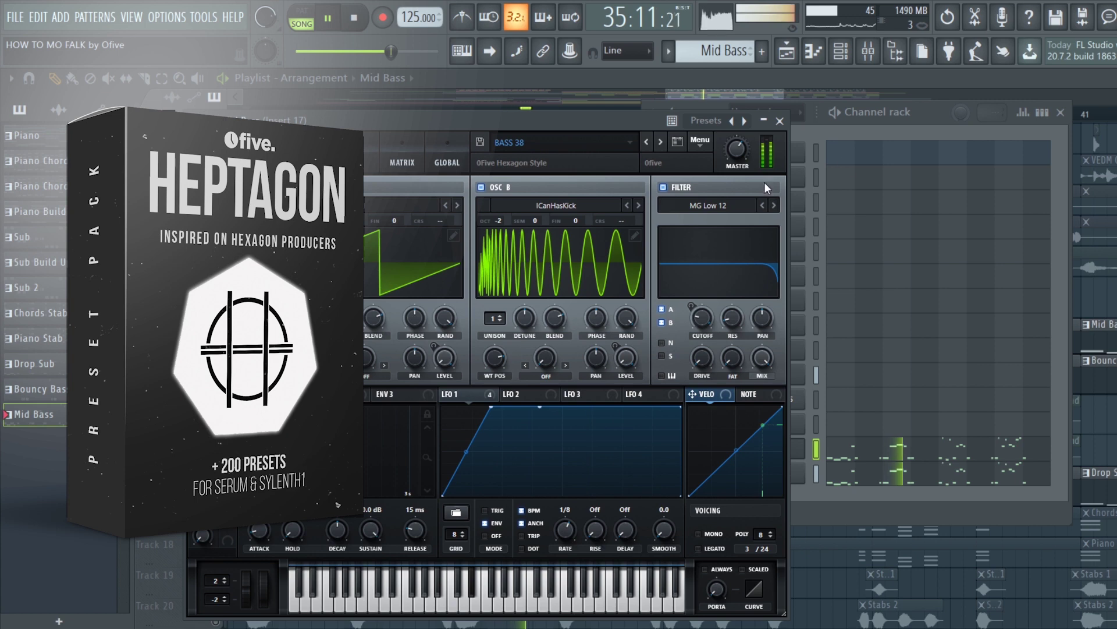
pyautogui.click(921, 113)
pyautogui.click(781, 376)
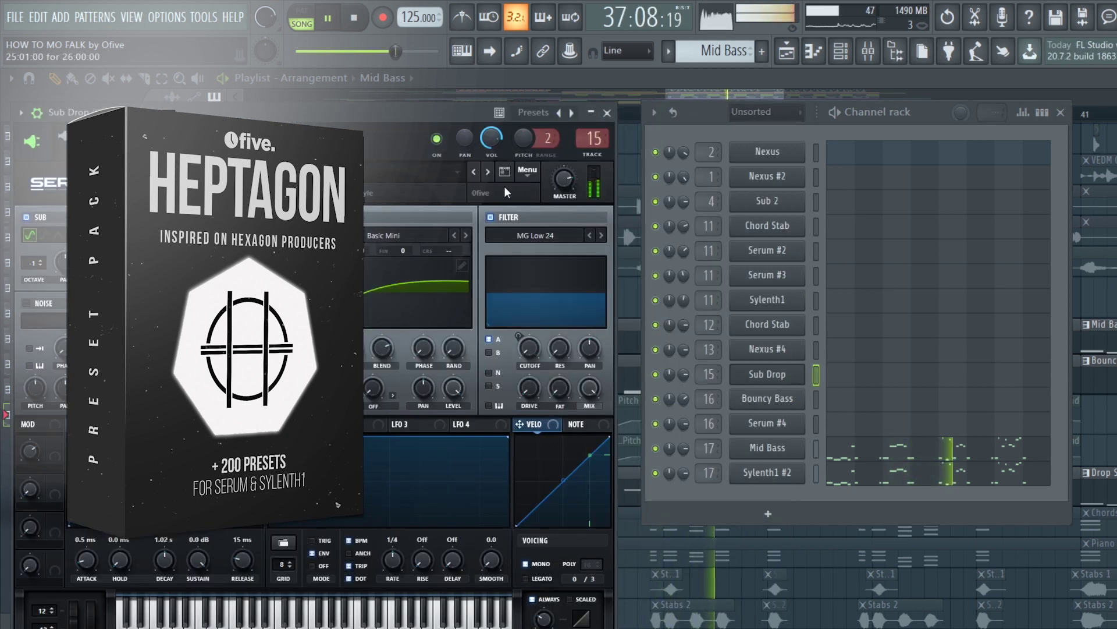
pyautogui.click(768, 399)
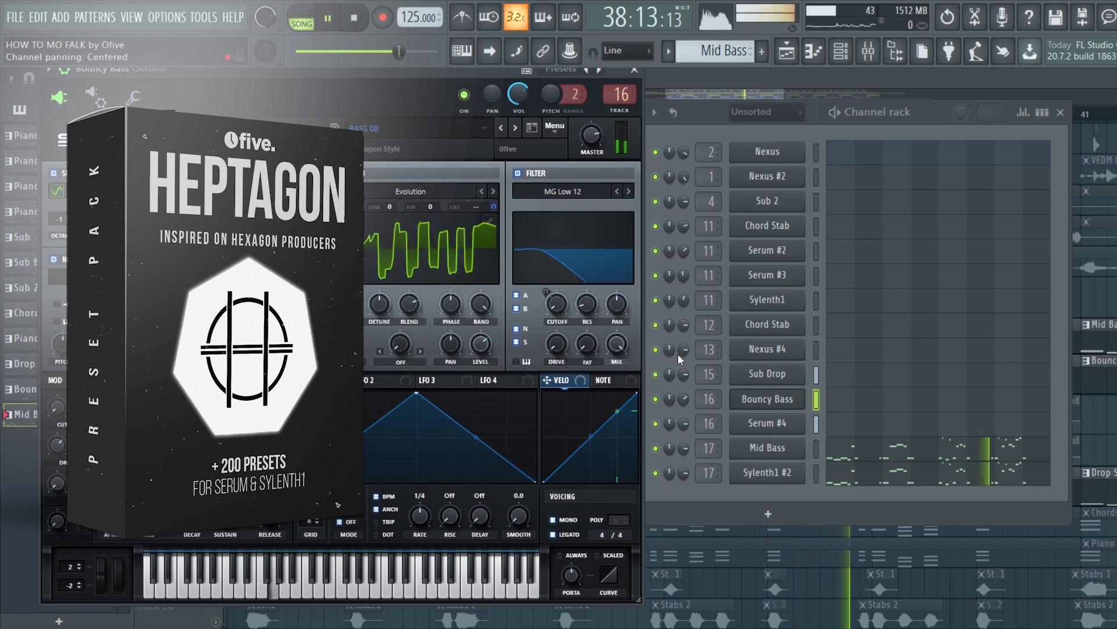
pyautogui.click(768, 423)
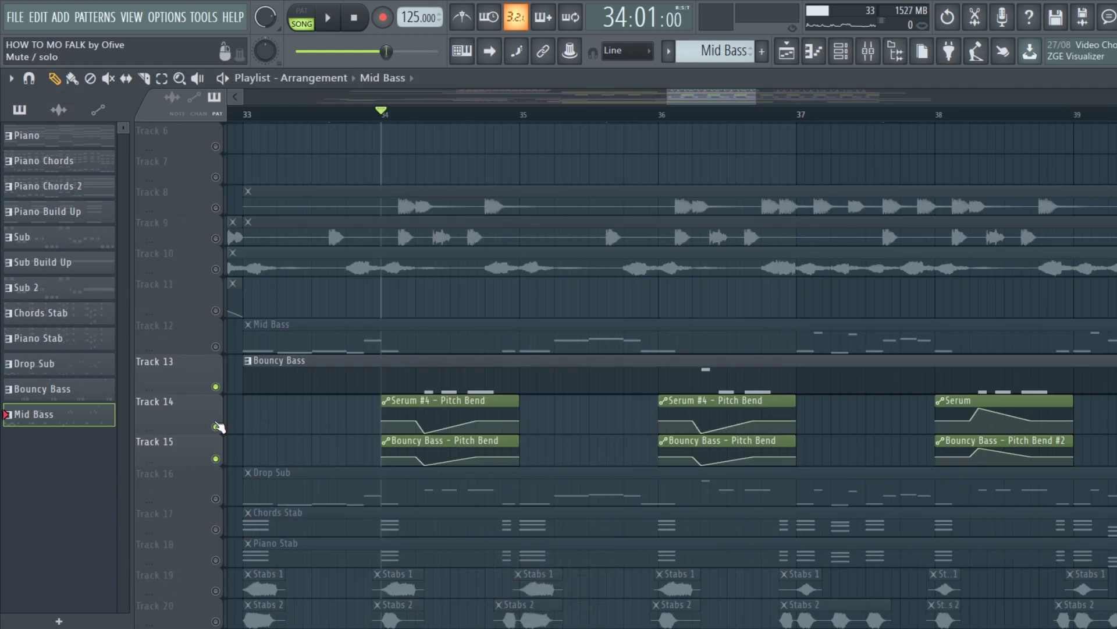
pyautogui.click(216, 427)
pyautogui.click(217, 459)
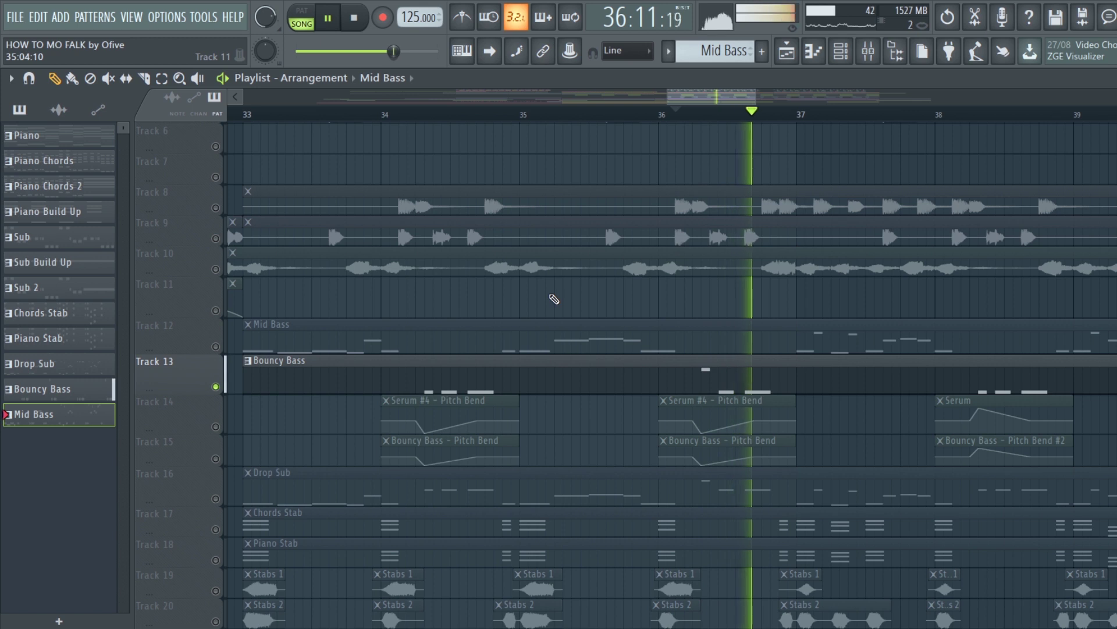
# Unmute the Serum #4 and Bouncy Bass pitch-bend tracks 14–15 and replay from bar 36.
pyautogui.press('space')
pyautogui.click(216, 426)
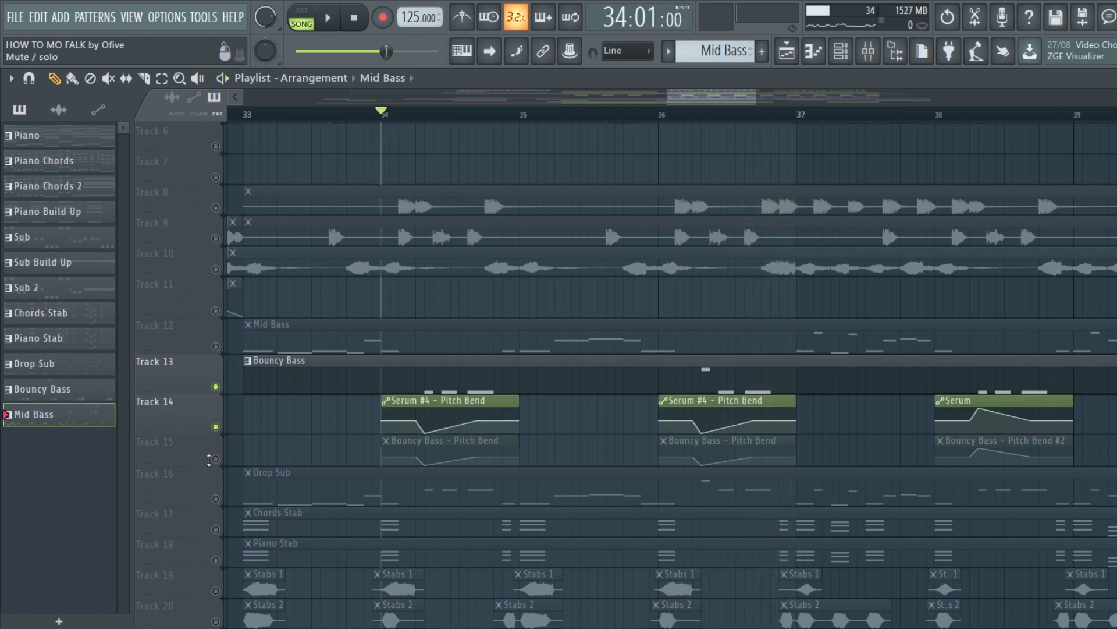
pyautogui.click(216, 458)
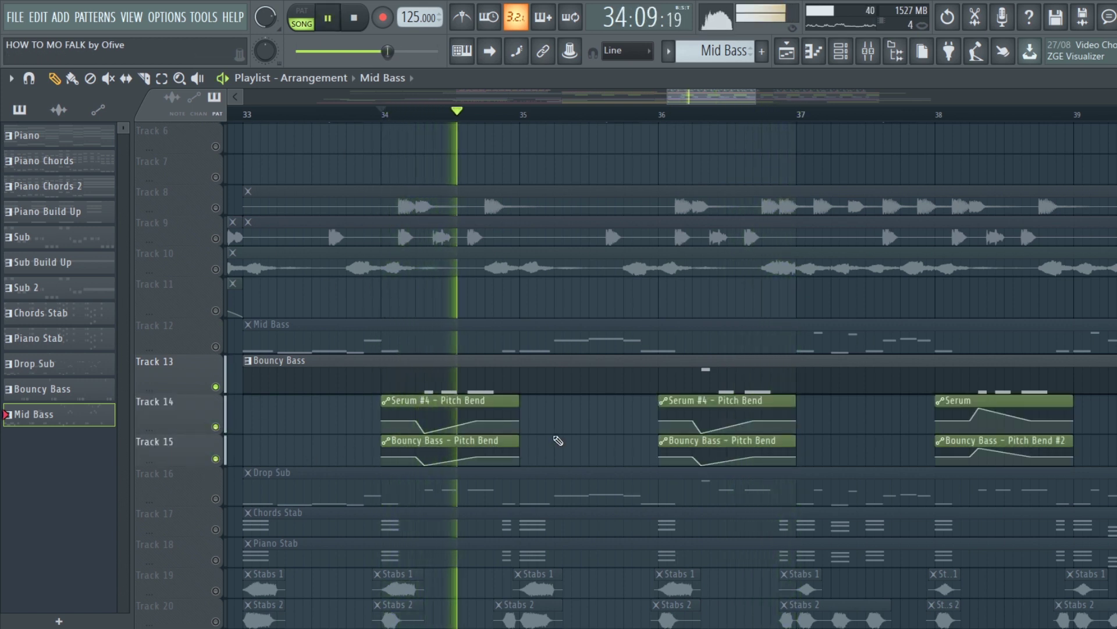
pyautogui.click(667, 119)
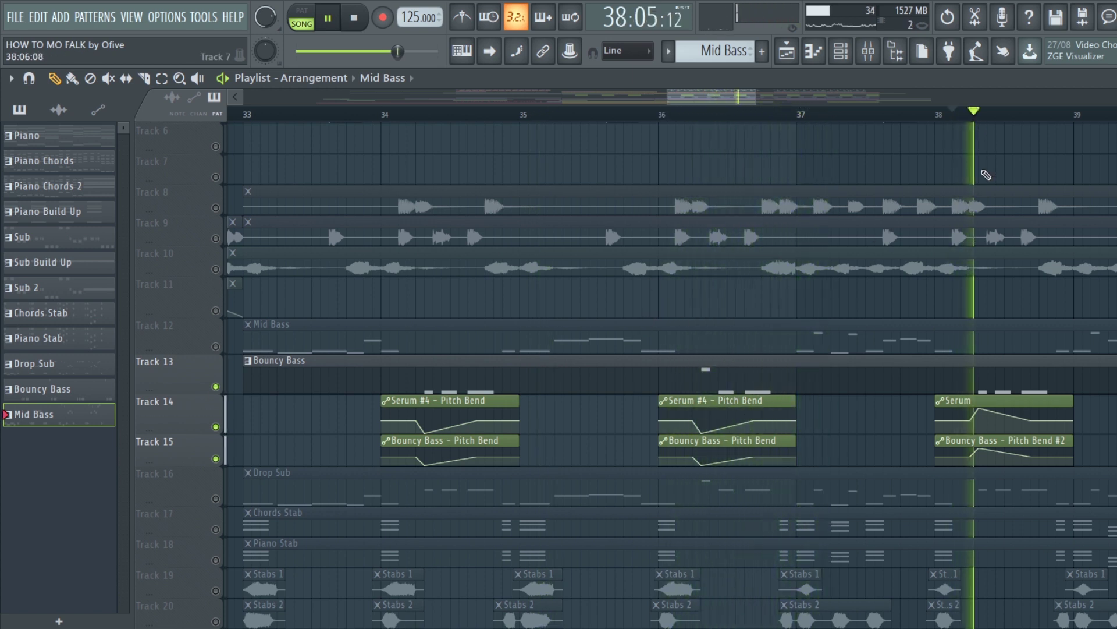
pyautogui.press('space')
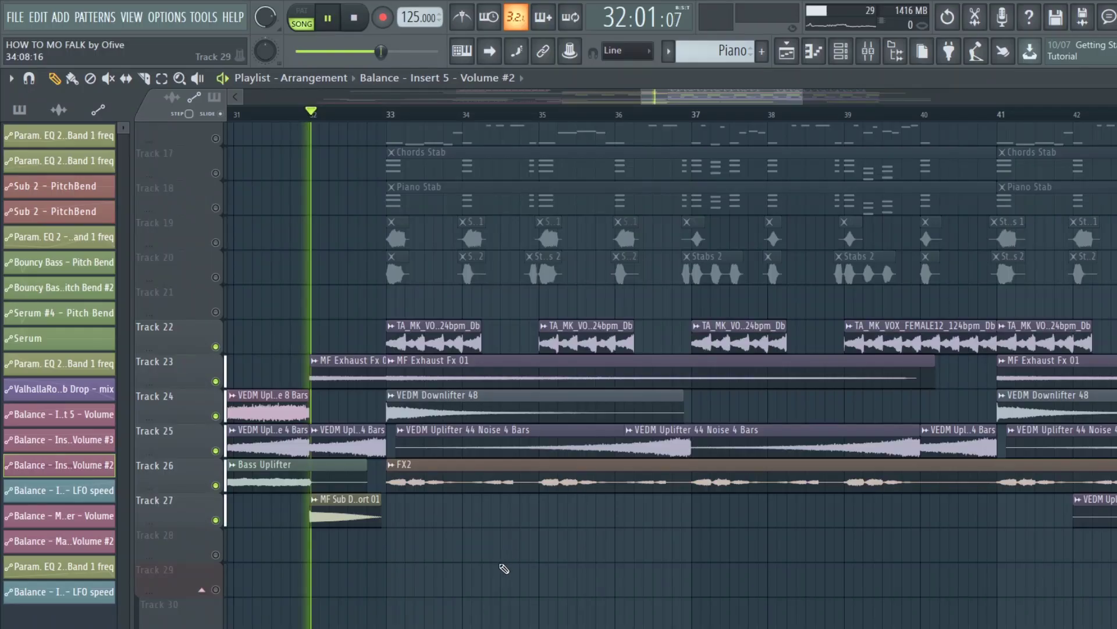
# Follow the drop playback across the FX layers: vocal chops, exhaust, downlifter, uplifters and FX2.
pyautogui.scroll(1, 498, 593)
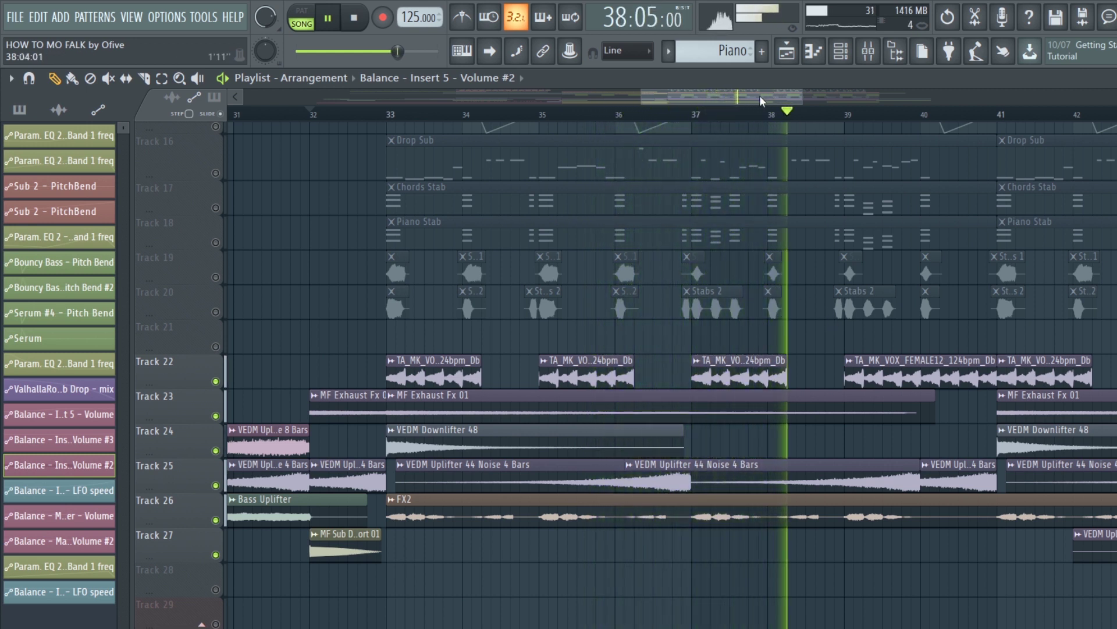
pyautogui.hscroll(1, 764, 95)
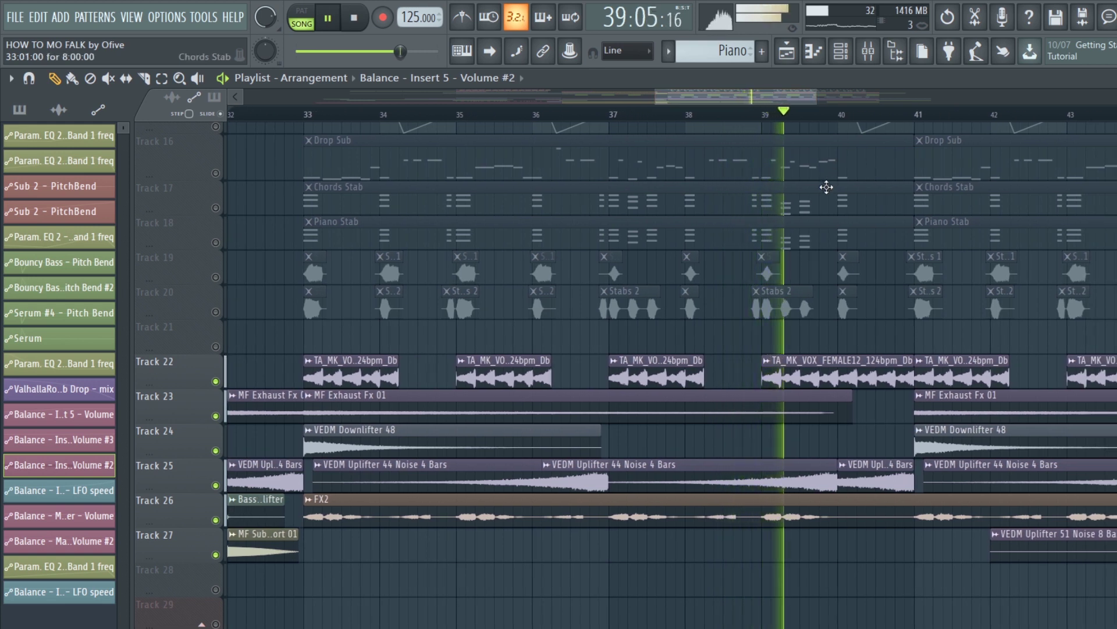